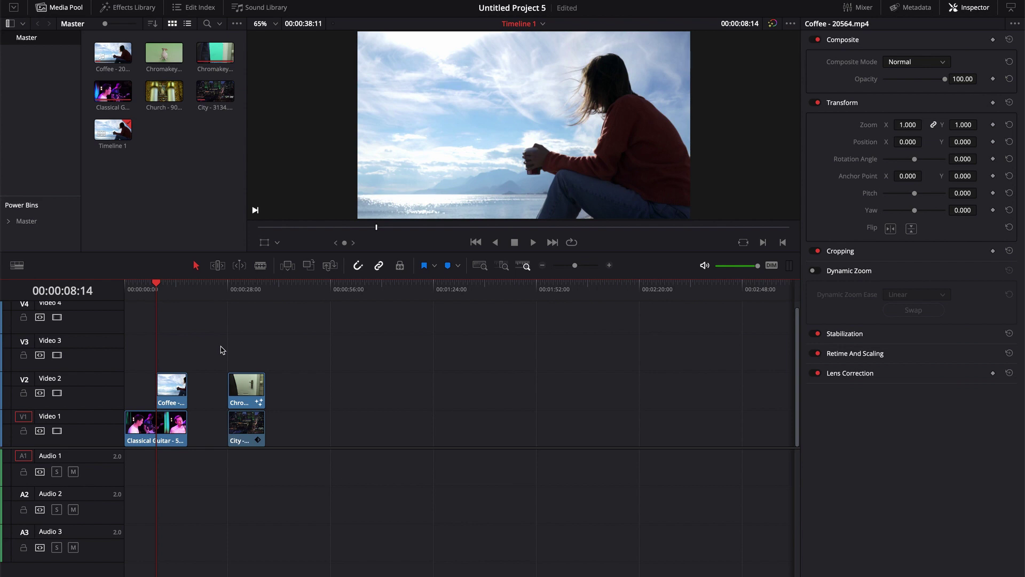
- Scrub the playhead between the Classical Guitar clip on Video 1 and the overlapping Coffee clip on Video 2 to compare them
mouse_move(155, 283)
mouse_down()
mouse_move(142, 283)
mouse_move(172, 285)
mouse_move(143, 284)
mouse_up()
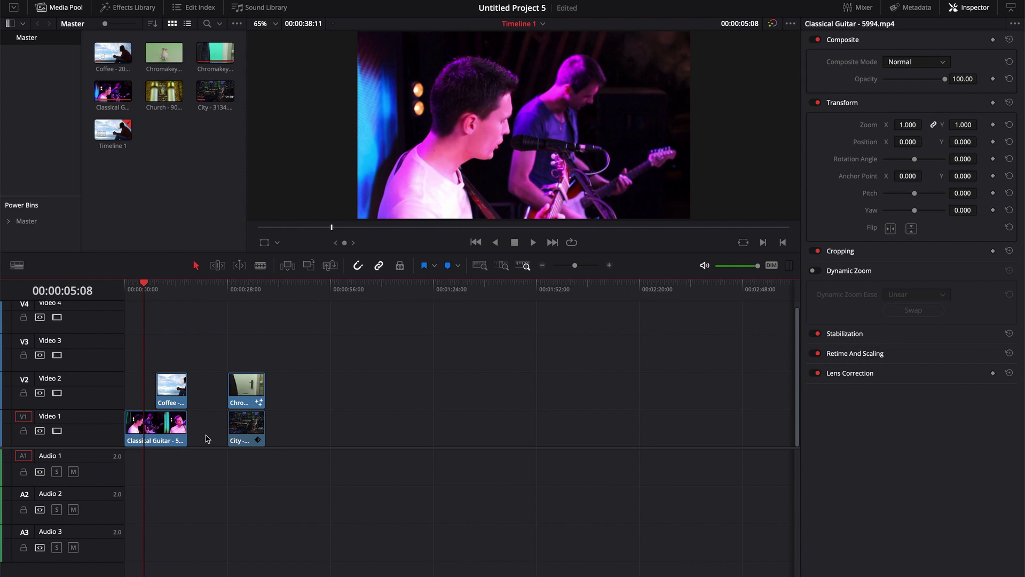
click(174, 338)
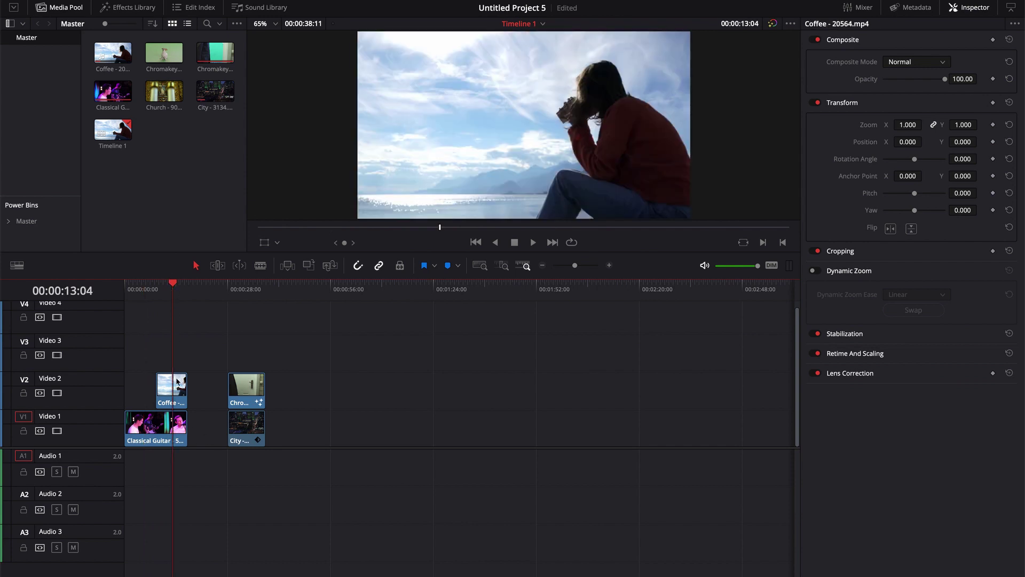
click(172, 396)
click(139, 395)
click(138, 439)
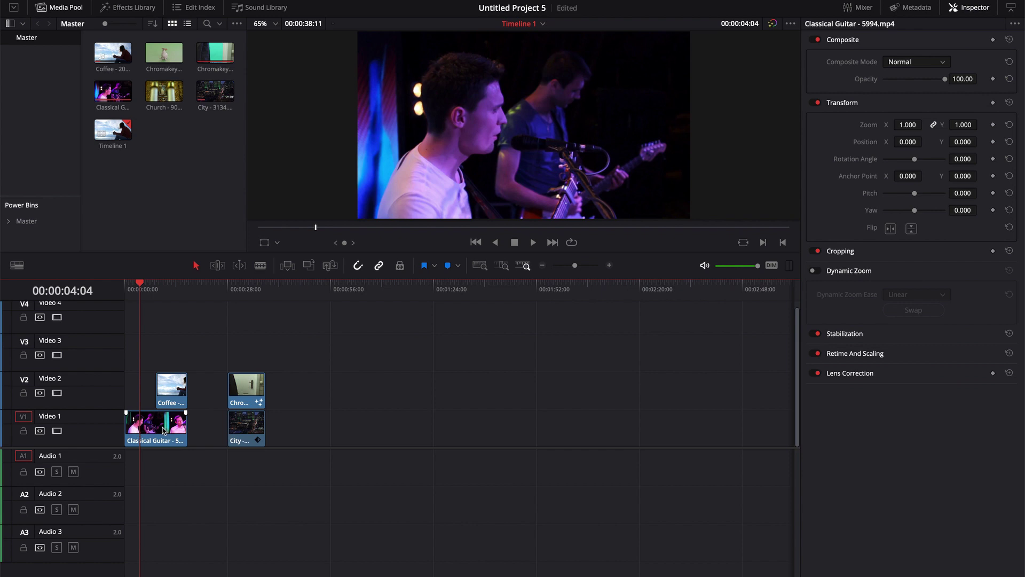
drag(140, 287, 169, 287)
click(173, 399)
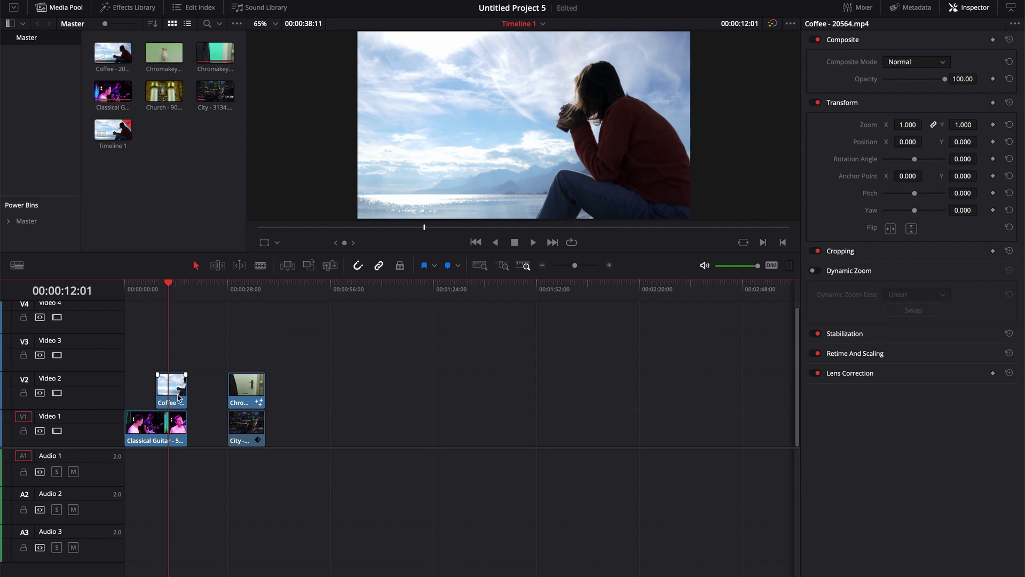
drag(168, 288, 141, 287)
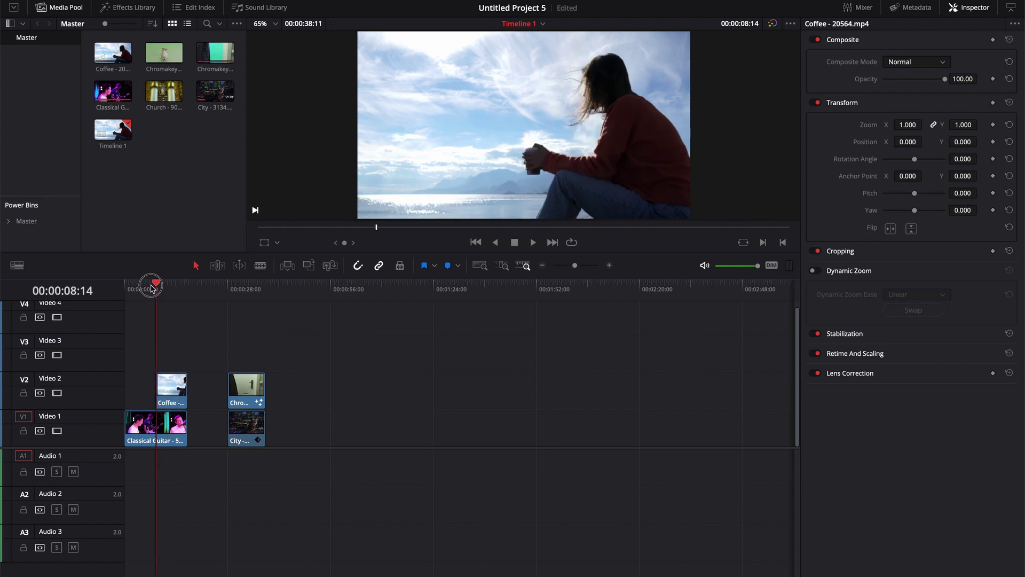
click(146, 444)
click(176, 388)
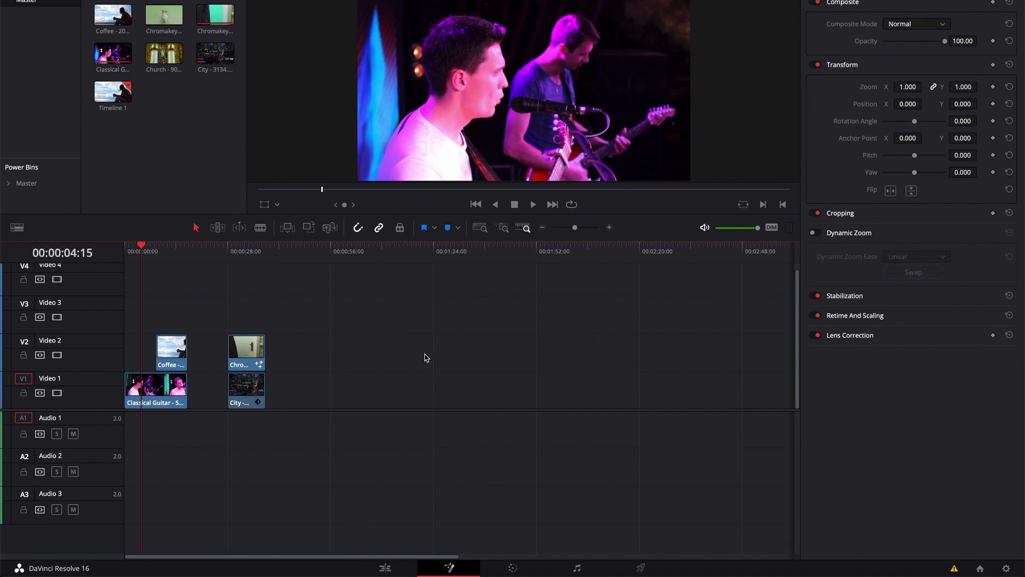
- Open the Classical Guitar clip on the Fusion page and look through its media pool, effects library, clip strip and node graph
key(shift+5)
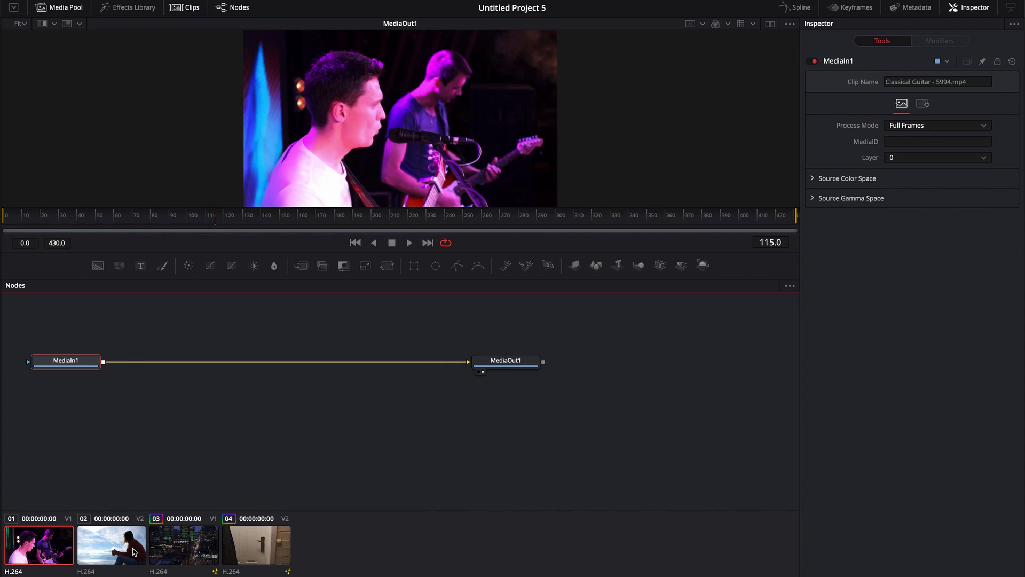
click(181, 8)
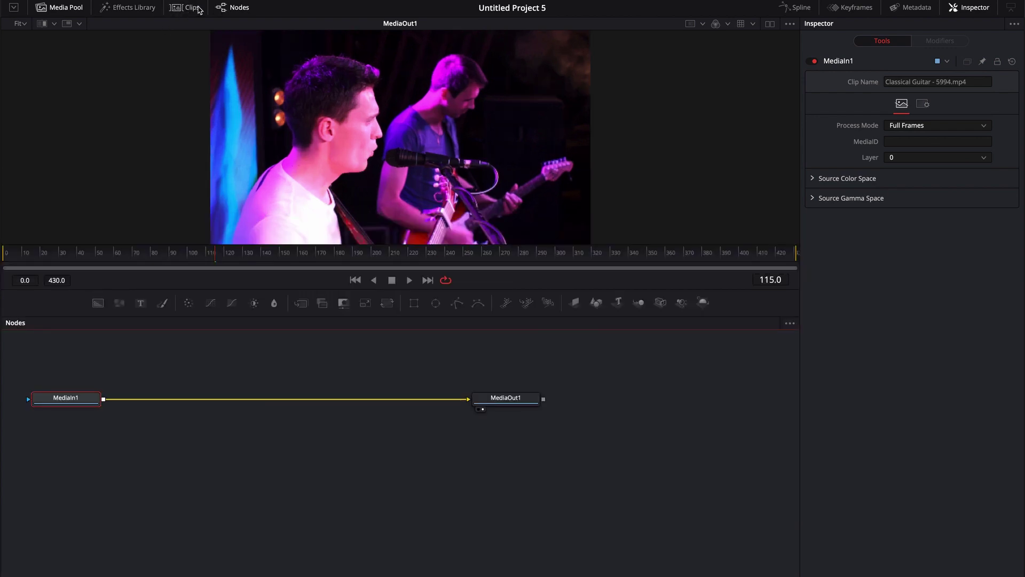
click(54, 10)
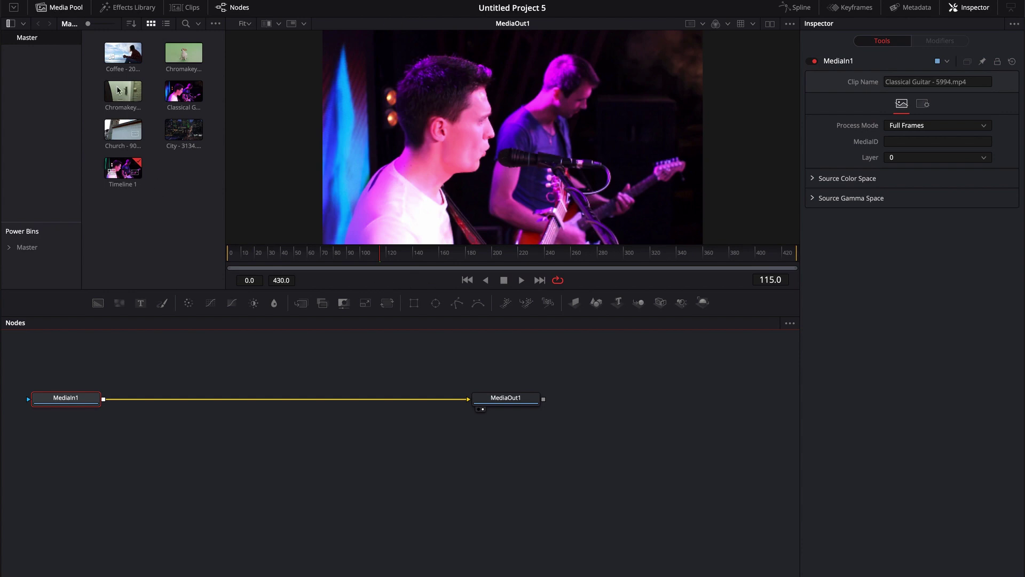
click(60, 10)
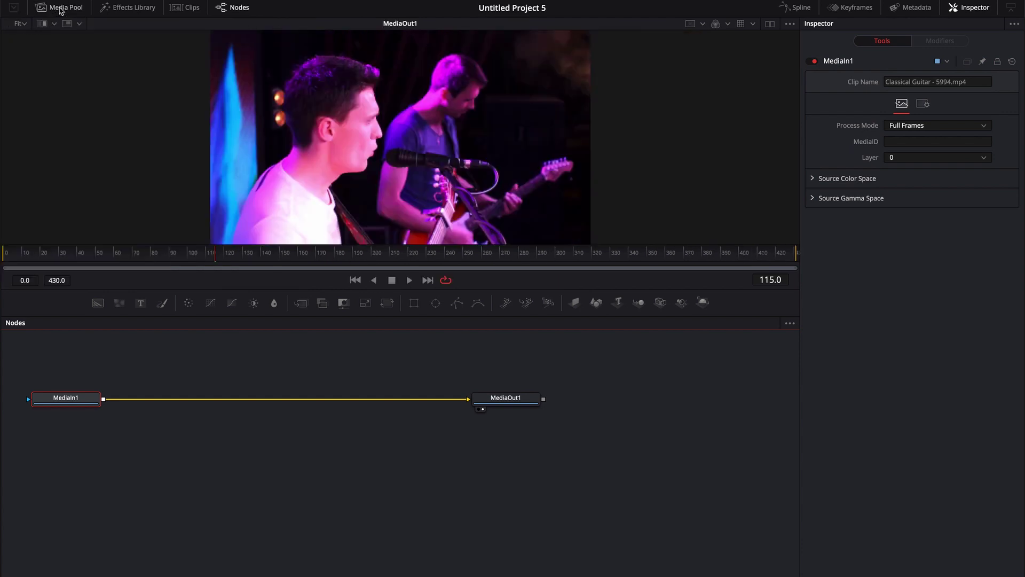
click(138, 10)
click(137, 9)
click(188, 8)
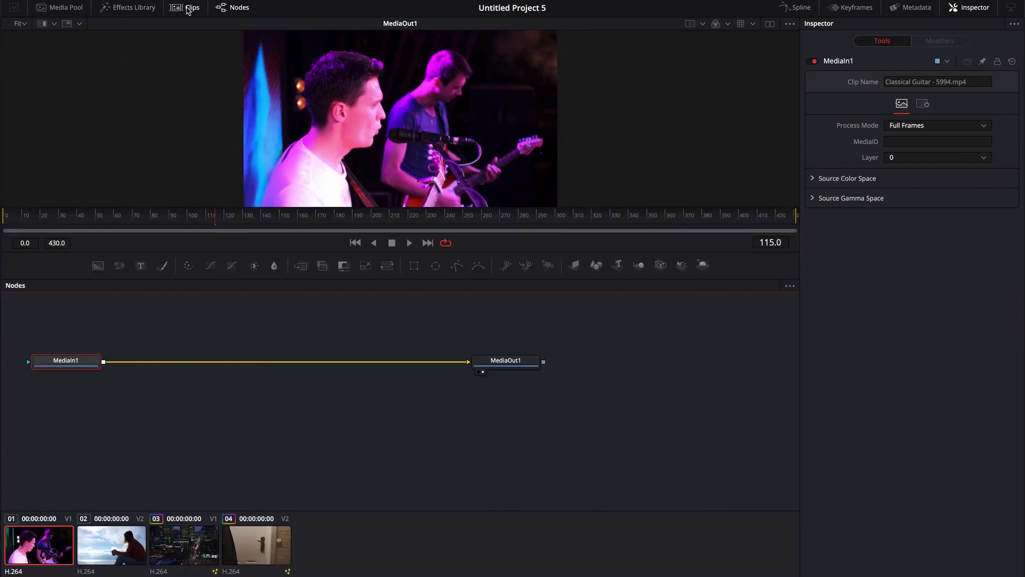
click(232, 8)
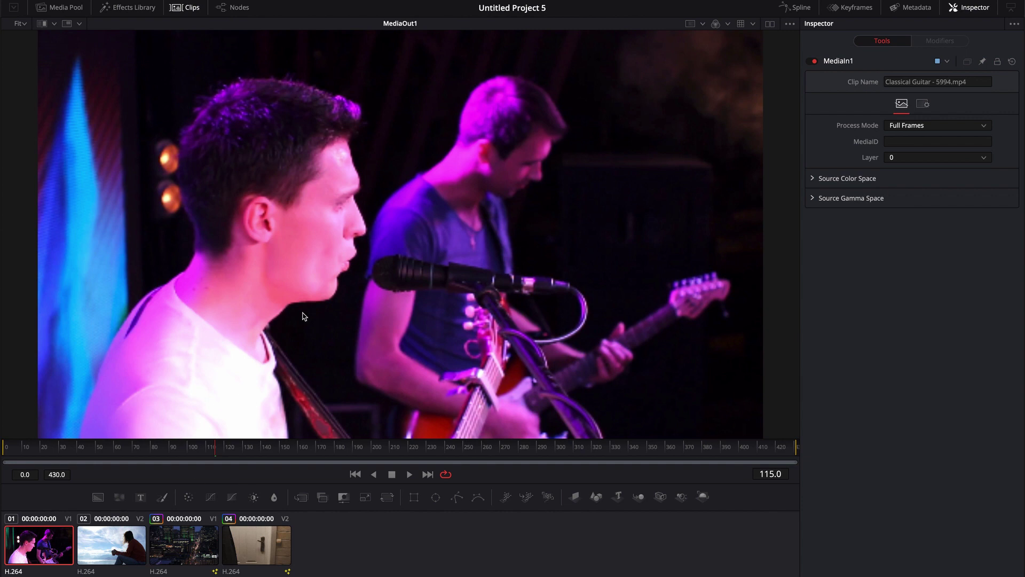
click(234, 9)
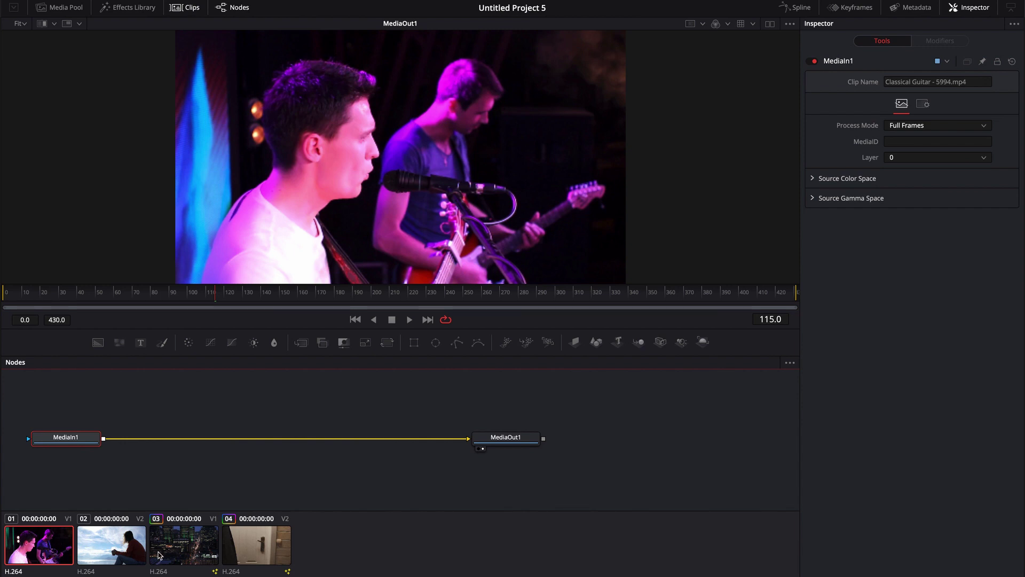
- Jump to the start of the Coffee clip and split the Classical Guitar clip on Video 1 there, at 00:00:08:14
click(105, 544)
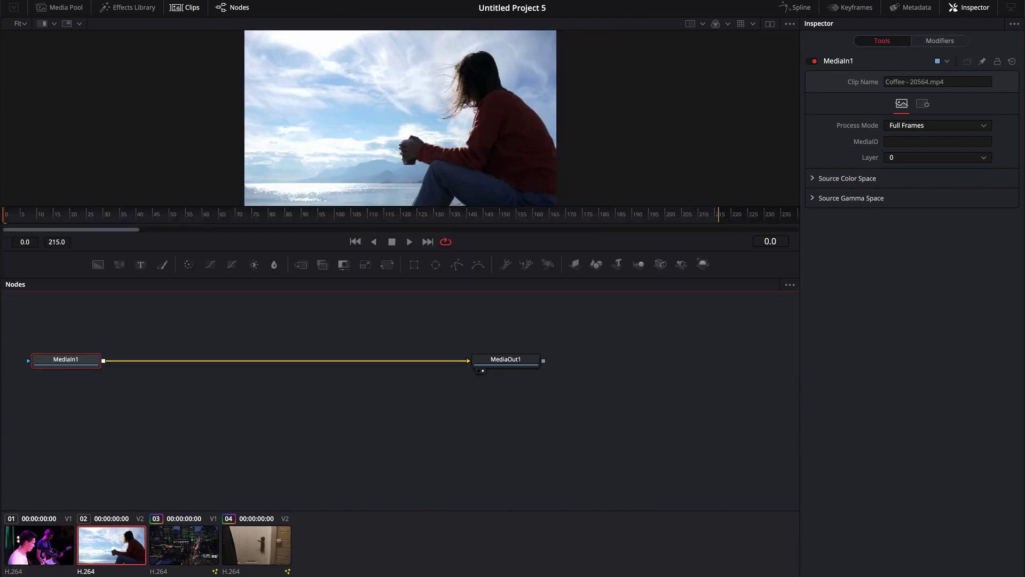
key(shift+4)
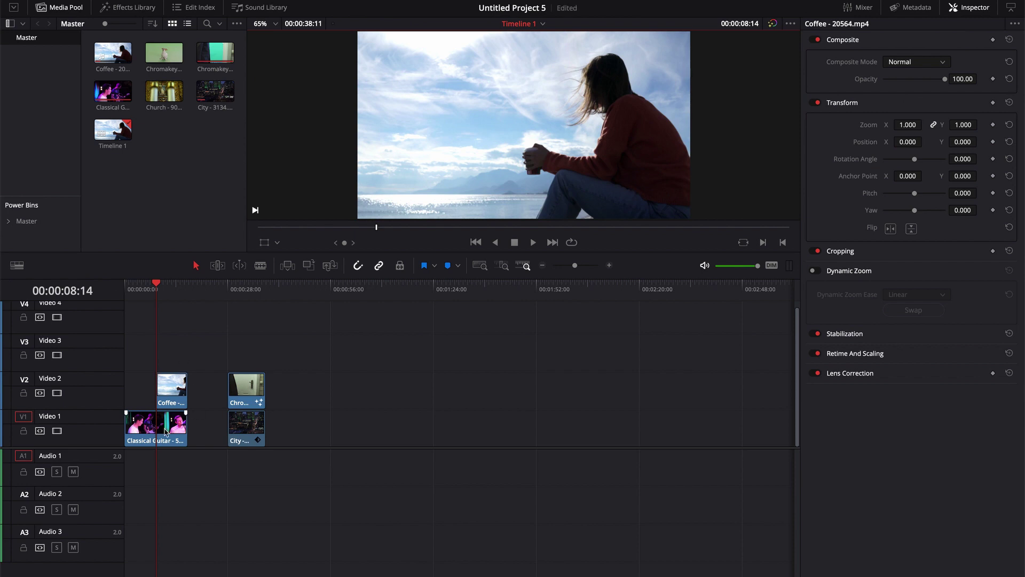
key(b)
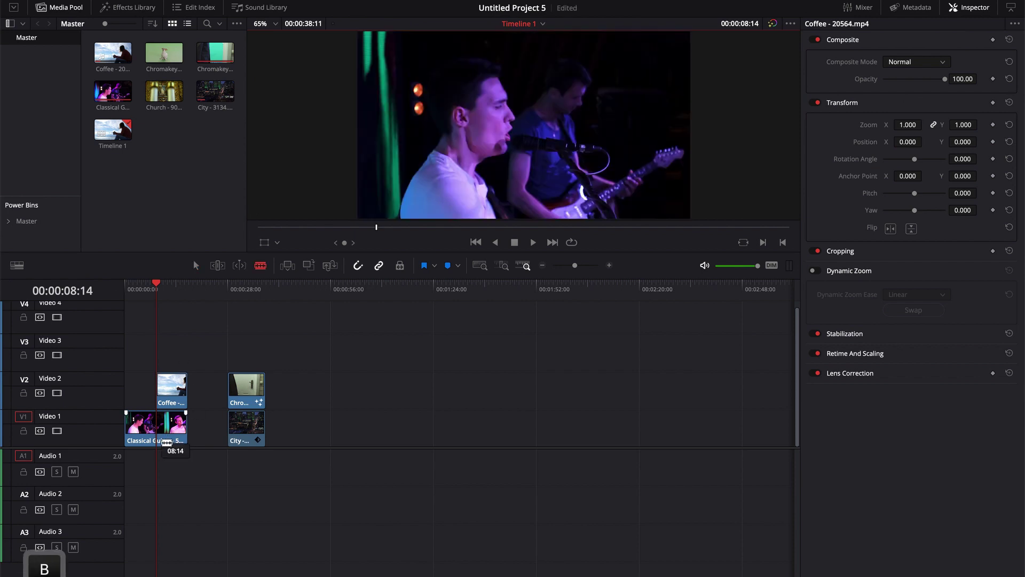
click(162, 430)
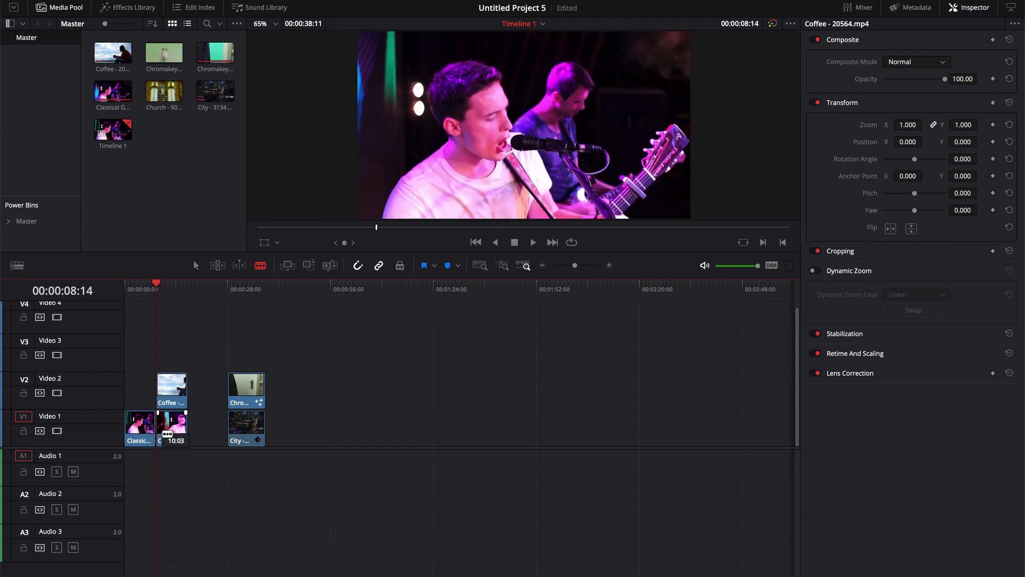
key(a)
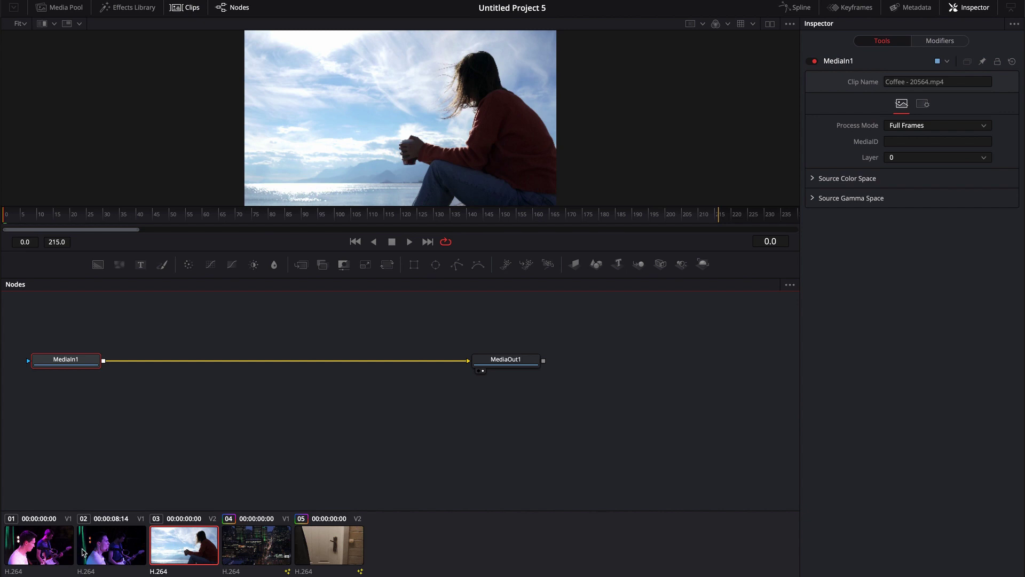
- Compare the frame ranges of the two Classical Guitar segments in Fusion, scrub the first segment, and open the City clip's composition
click(55, 548)
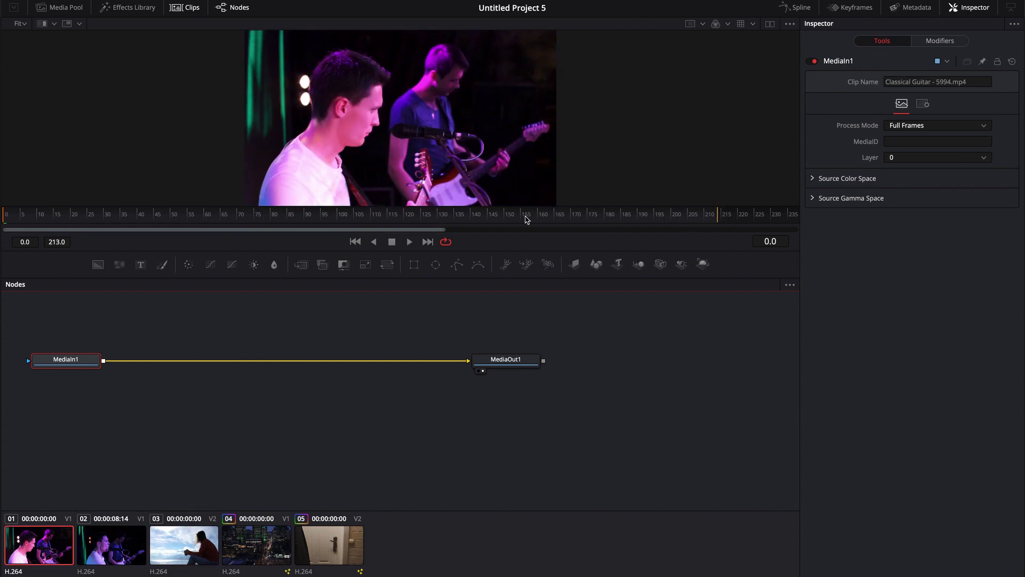
click(98, 551)
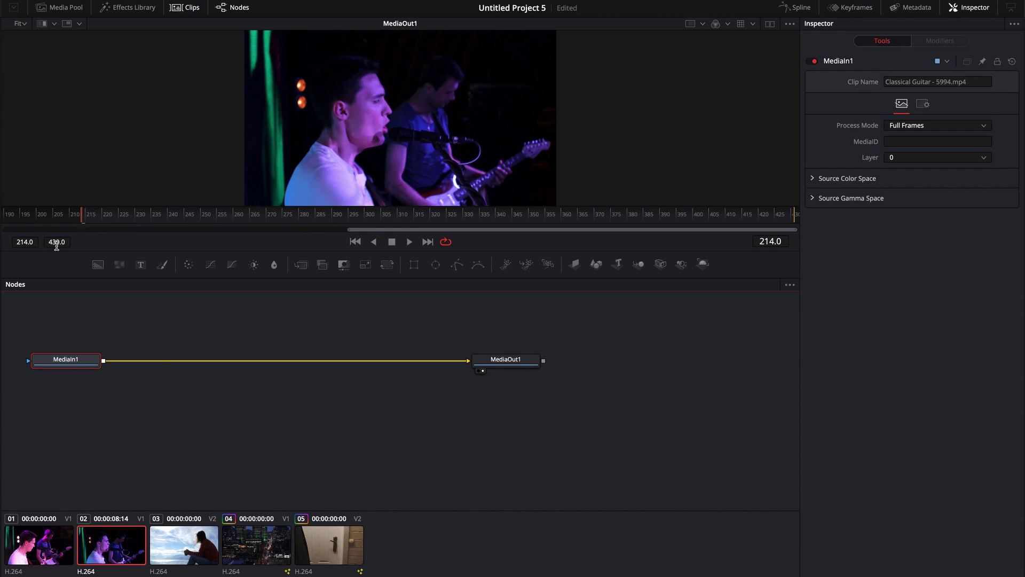
click(53, 550)
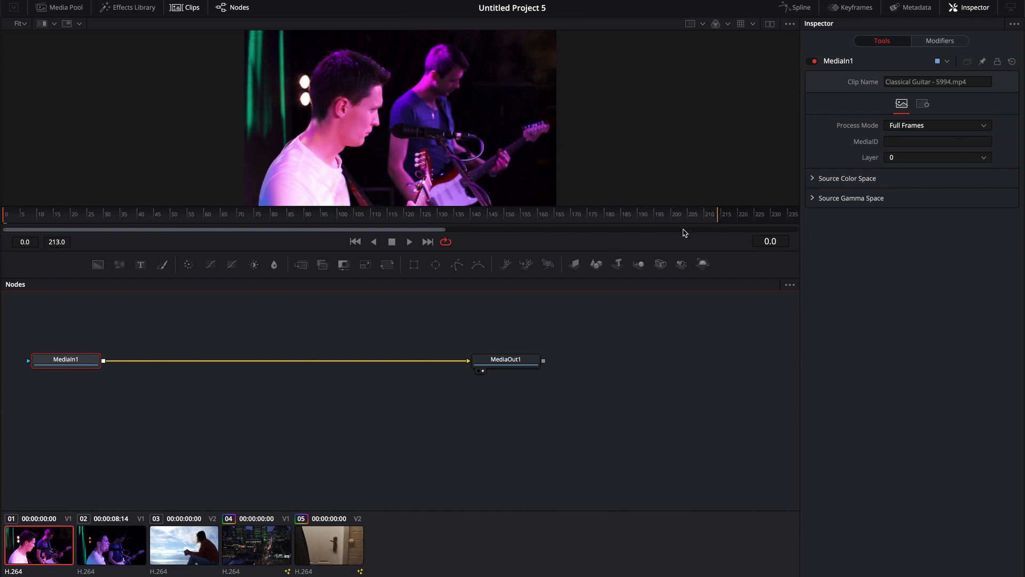
click(249, 443)
drag(181, 218, 223, 218)
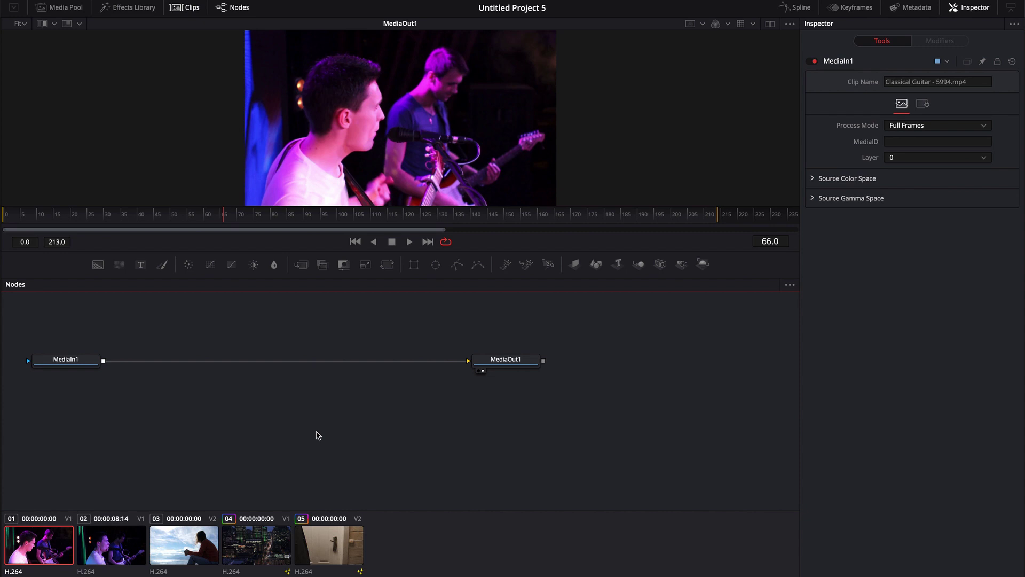
click(107, 216)
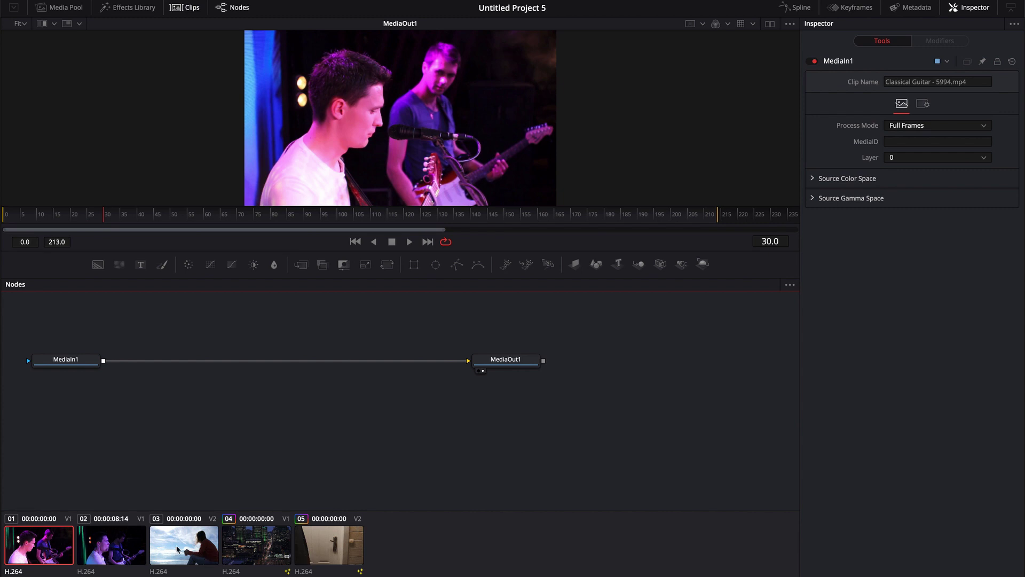
click(271, 546)
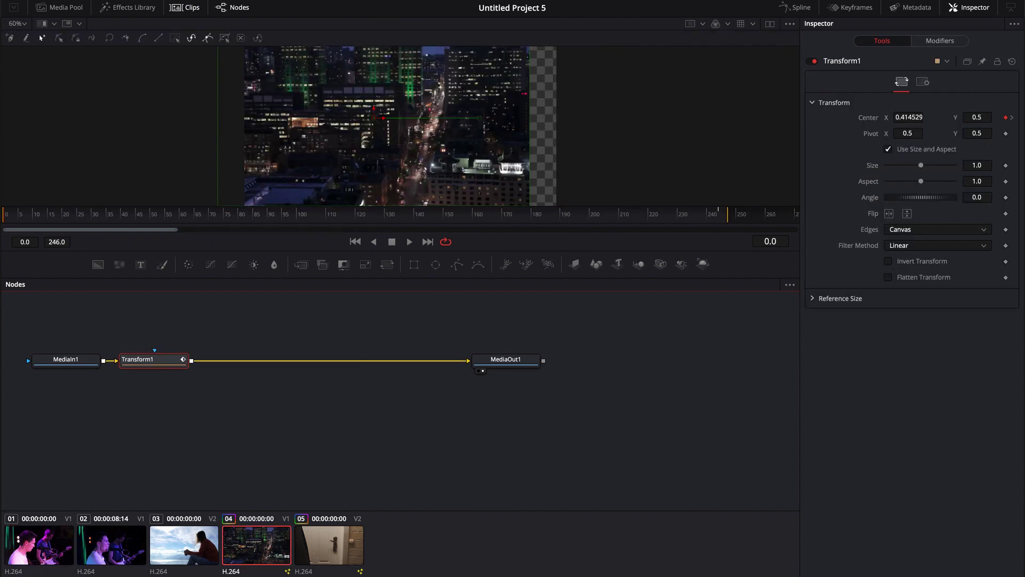
- Return to the Edit page, select the first Classical Guitar segment at 00:00:04:15, and bring up the ResolveFX Blur filters
key(shift+4)
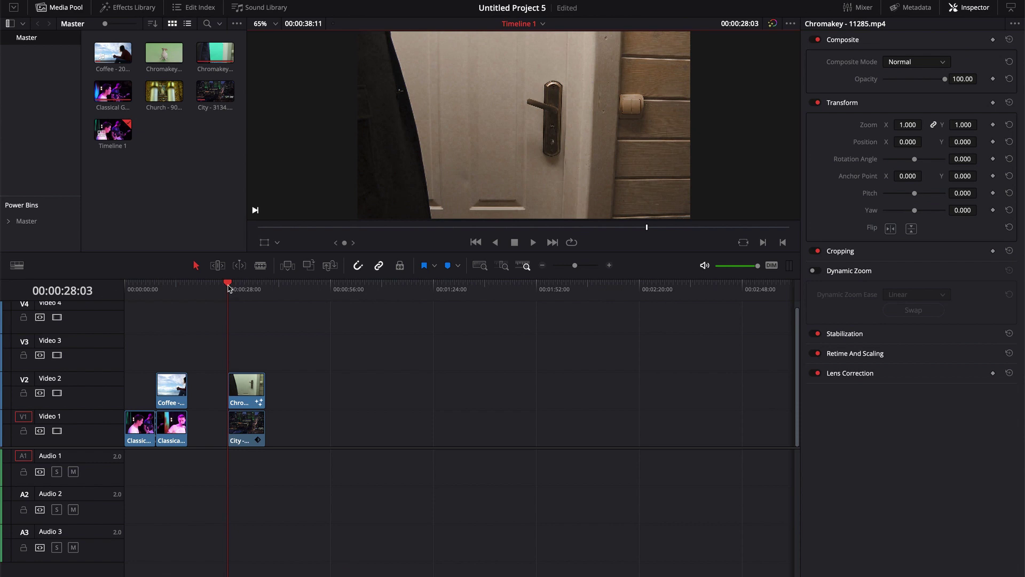
click(172, 292)
drag(172, 292, 158, 293)
drag(149, 293, 142, 291)
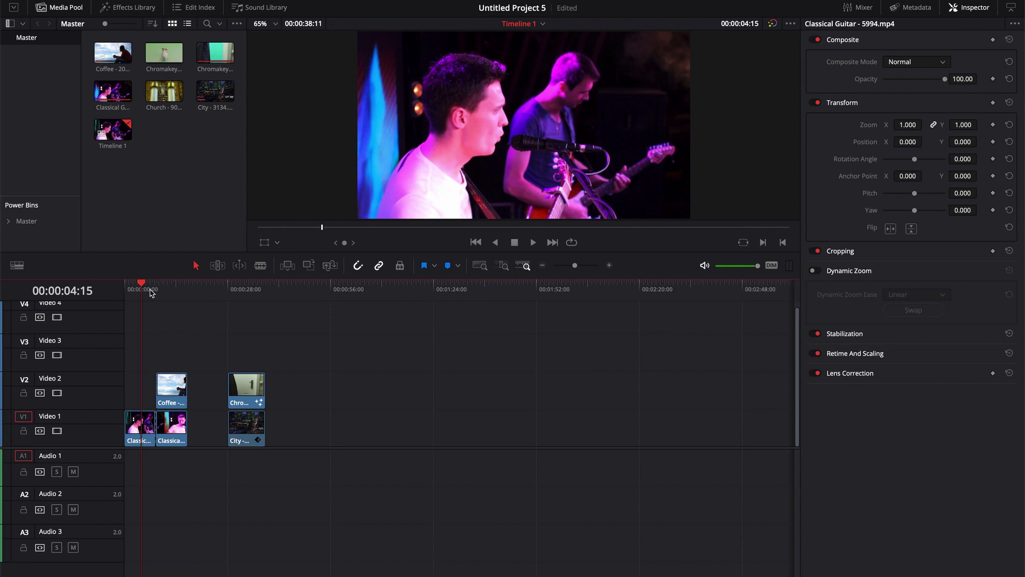
click(145, 431)
click(132, 8)
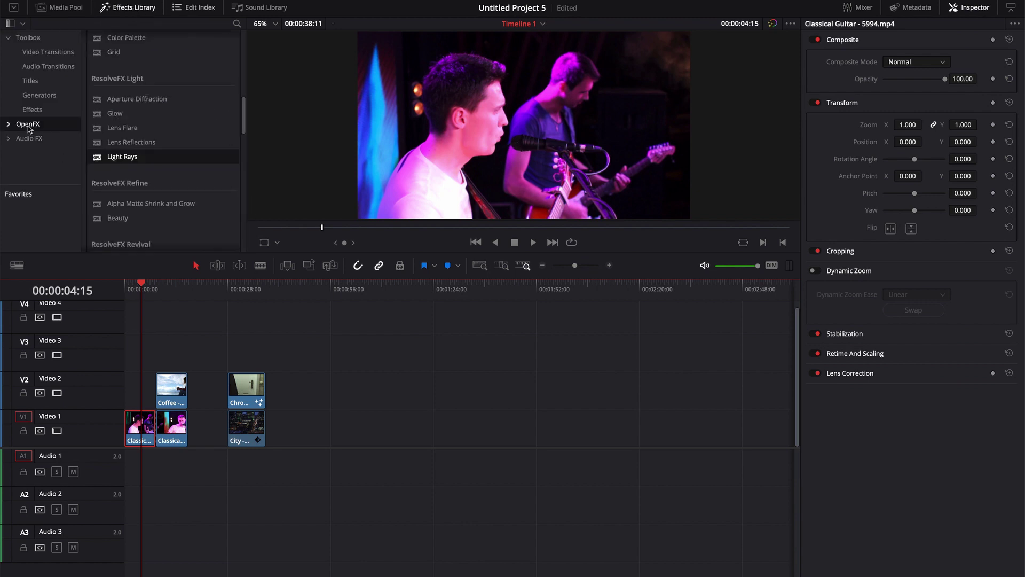
scroll(146, 133, up, 10)
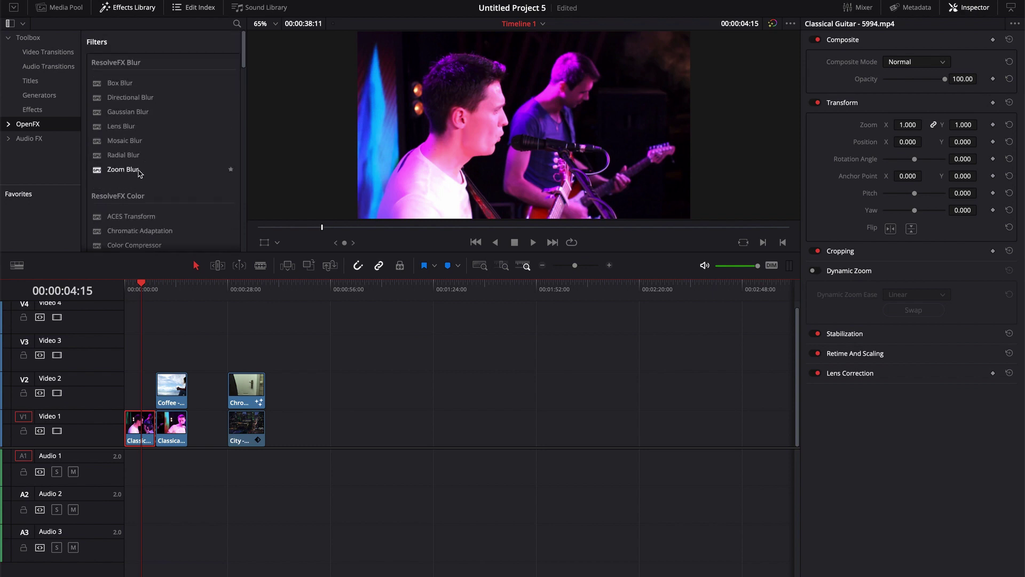
- Try applying the Lens Blur effect to the first Classical Guitar segment, and undo it
click(140, 126)
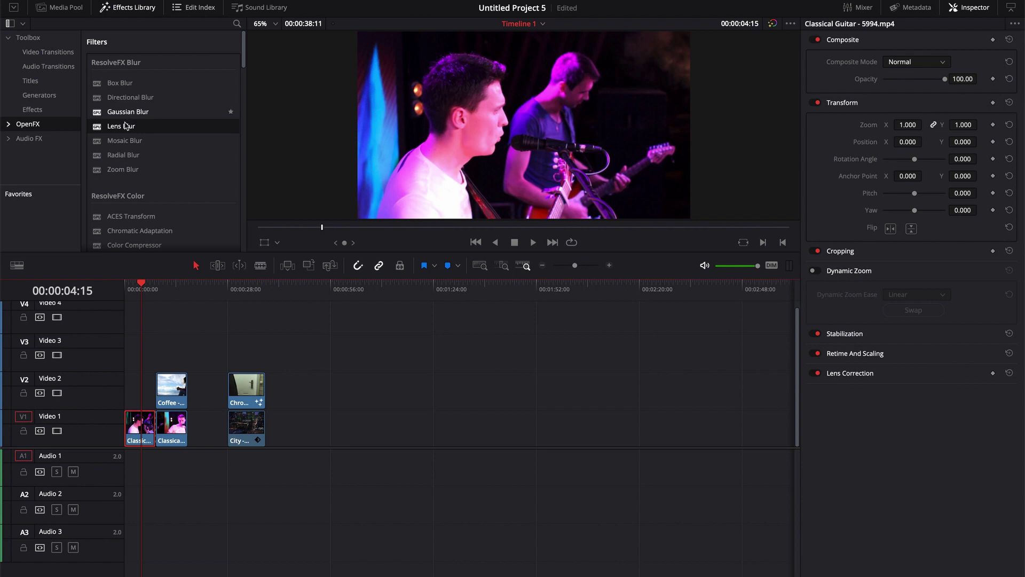
drag(100, 129, 147, 437)
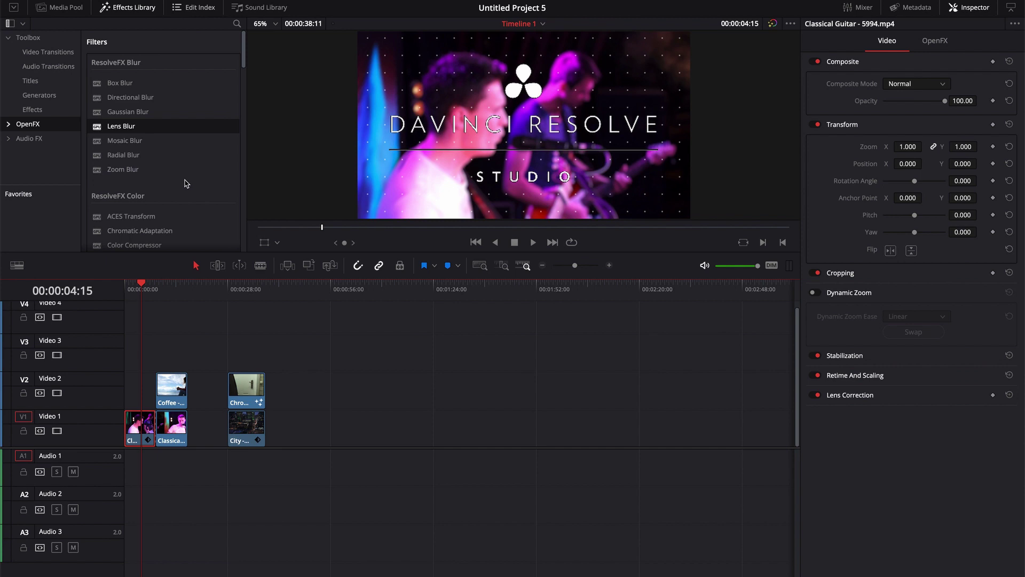
key(super+z)
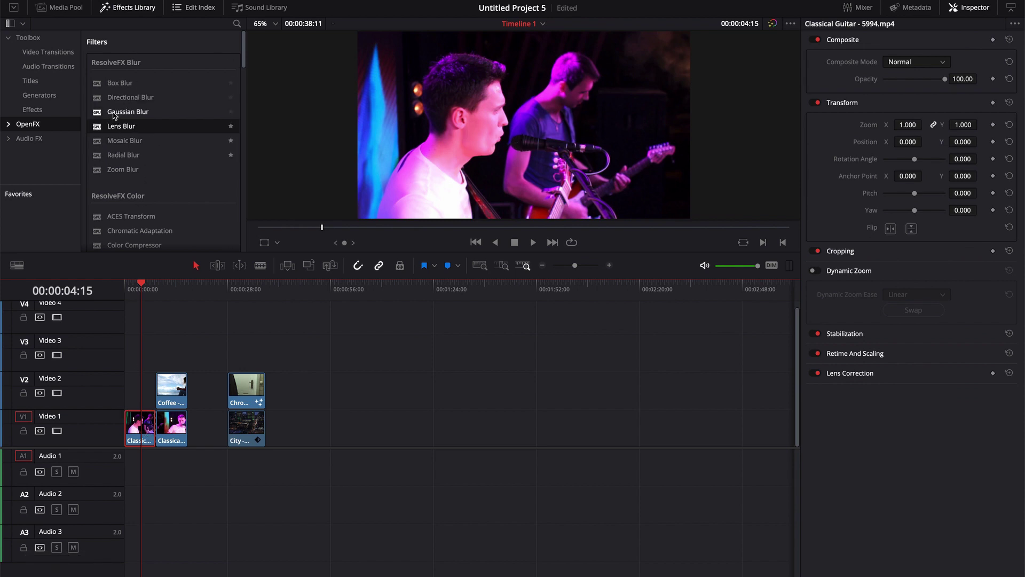
- Apply Gaussian Blur to the first Classical Guitar segment and raise its horizontal and vertical strength to 0.627
drag(114, 115, 139, 425)
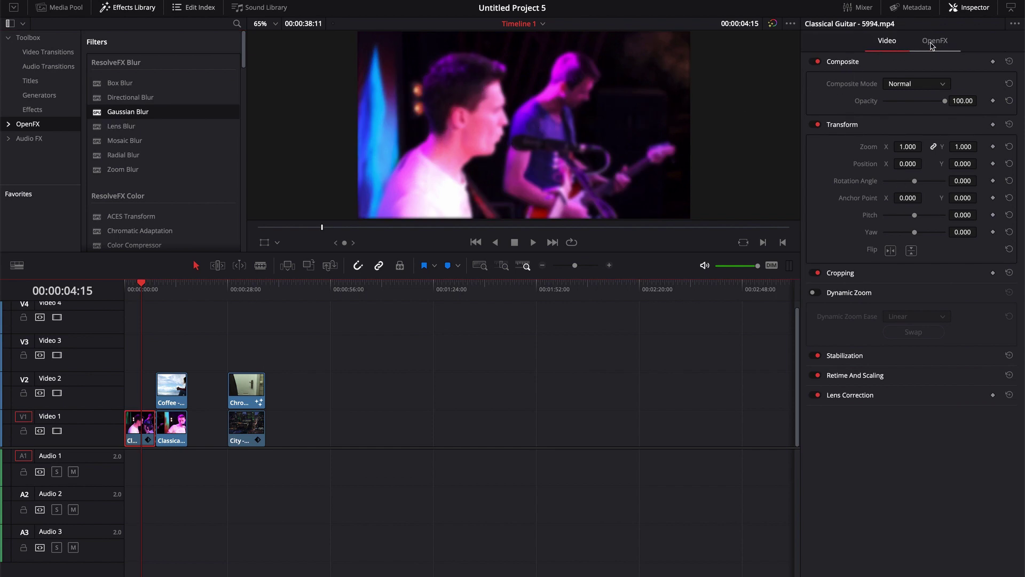
click(936, 44)
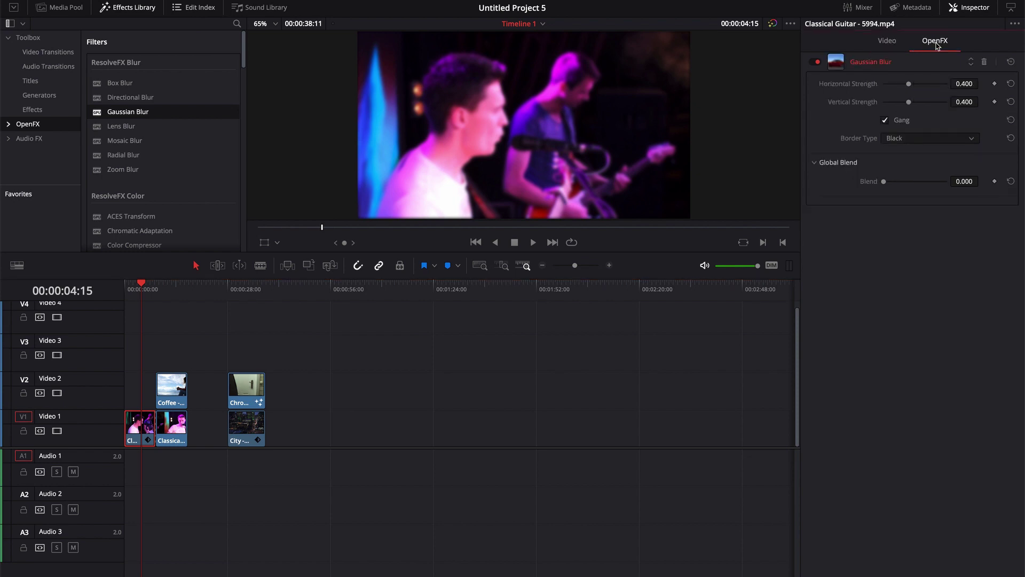
drag(909, 84, 923, 86)
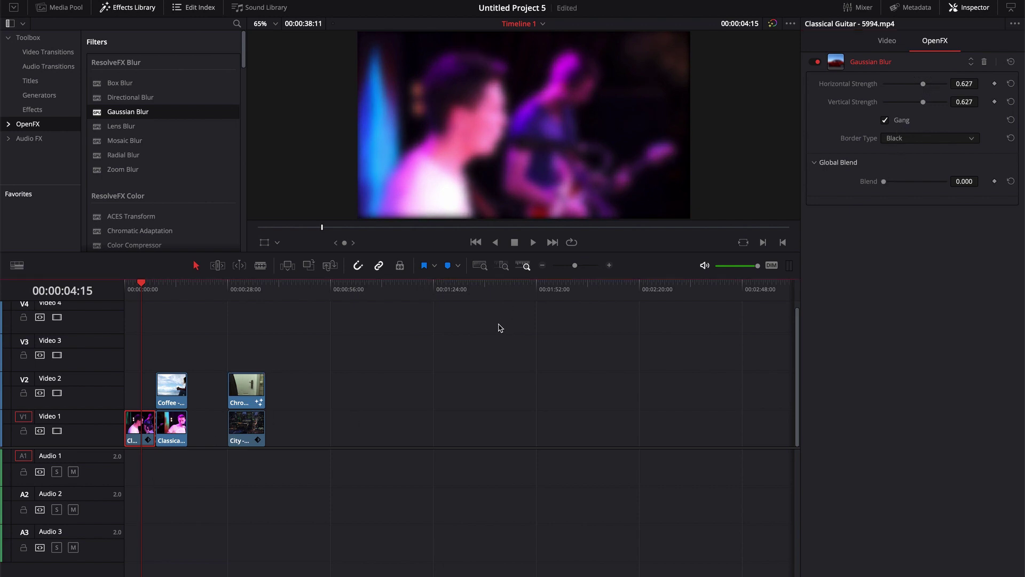
- Save the project and open the blurred Classical Guitar segment on the Fusion page
key(ctrl+s)
key(shift+5)
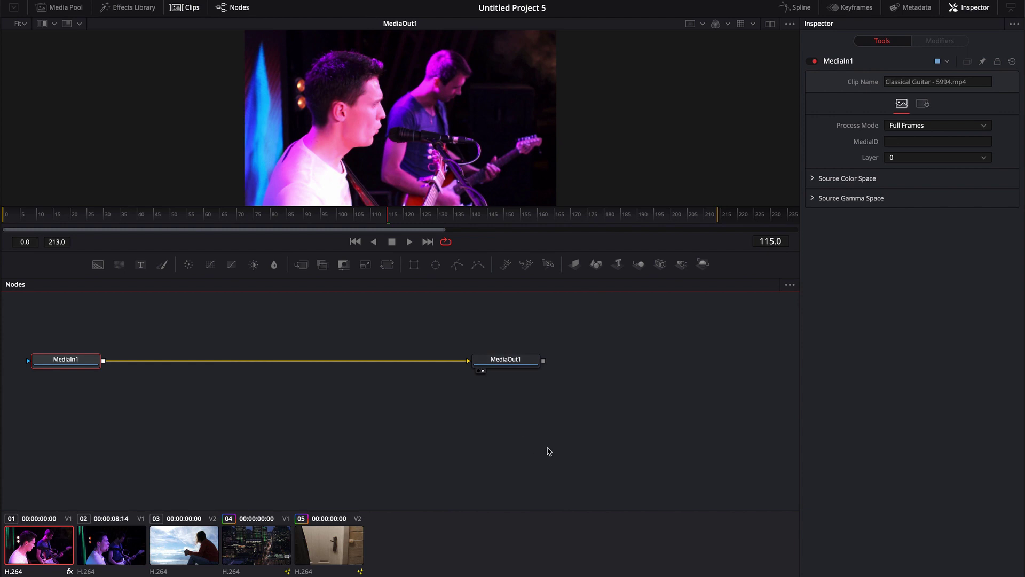
- Hide the clip strip on the Fusion page and, back on the Edit page, turn the blurred first Classical Guitar segment into a new Fusion clip
click(188, 7)
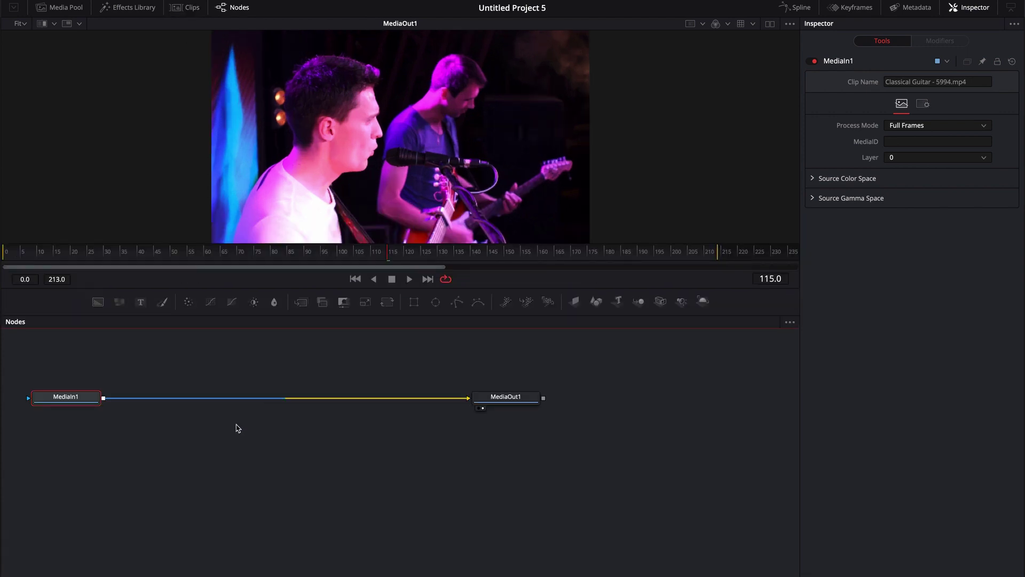
click(326, 471)
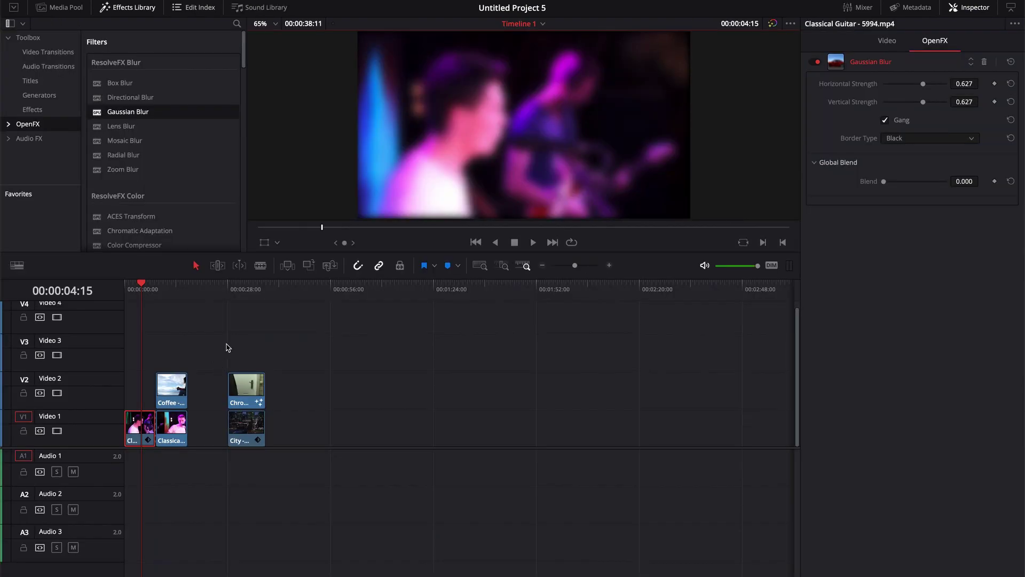
right_click(148, 428)
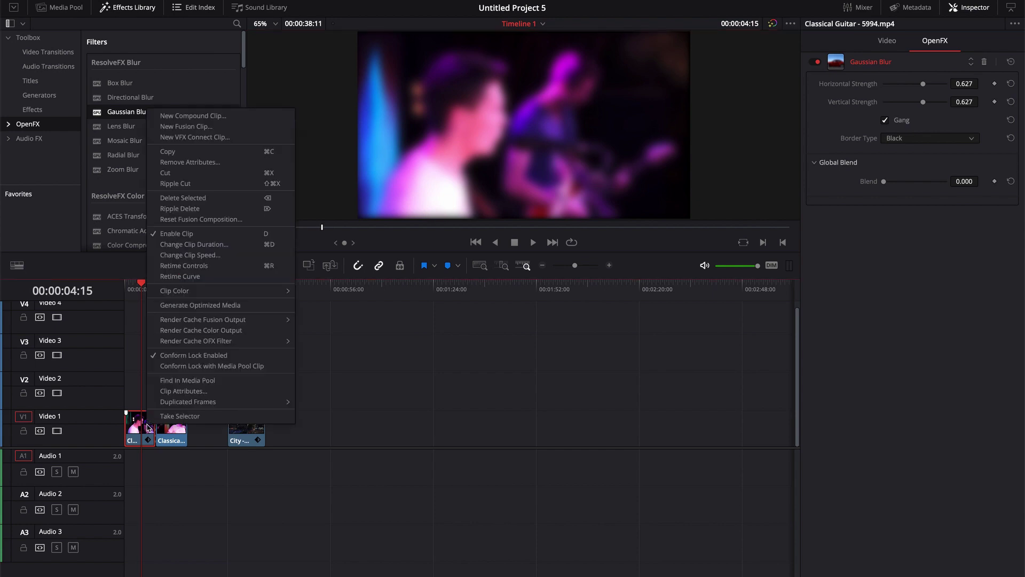
click(188, 127)
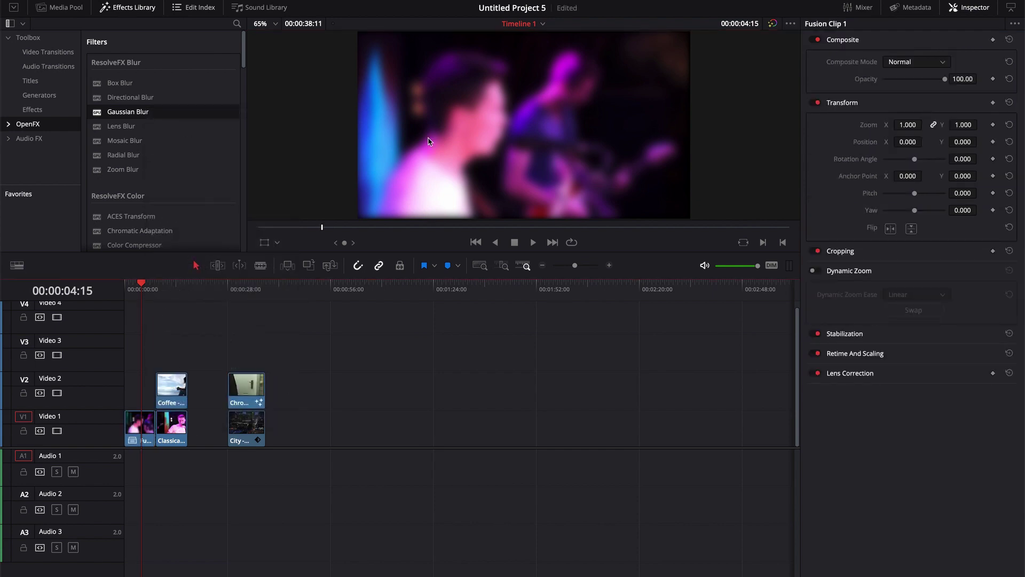
- Move the playhead to the timeline start and view Fusion Clip 1 on the Fusion page before returning to the Edit page
key(Home)
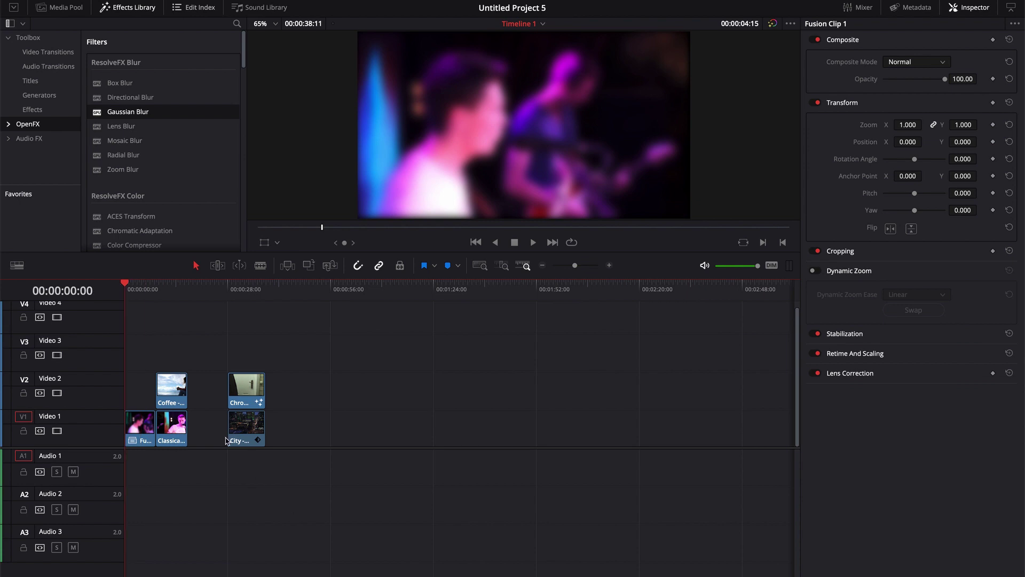
key(shift+5)
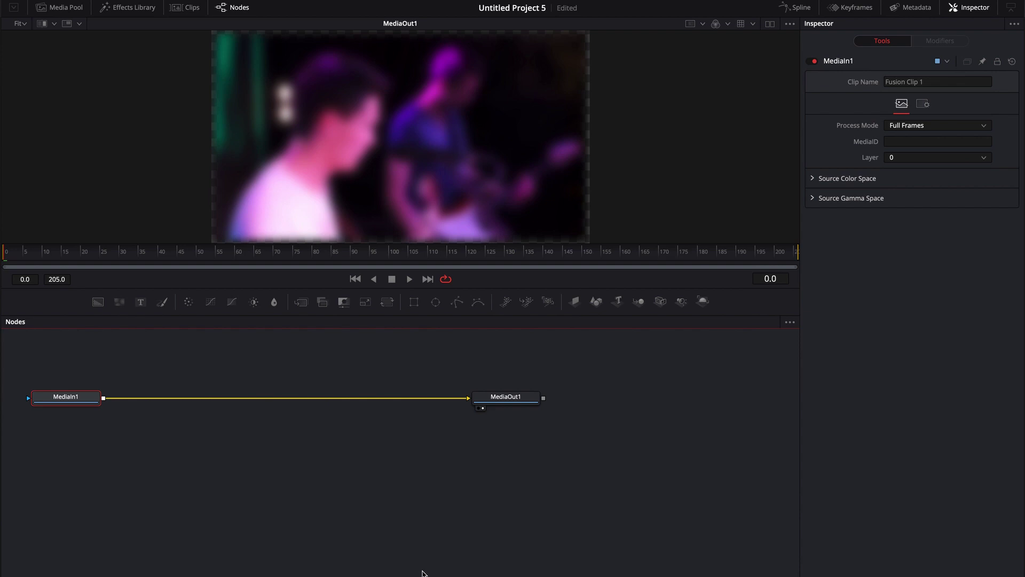
click(423, 572)
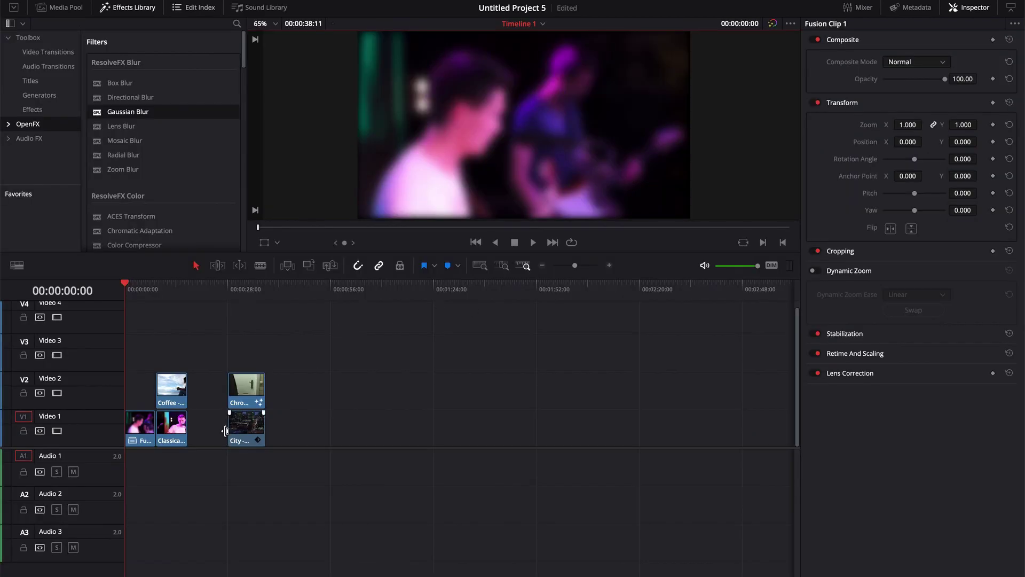
- Open Fusion Clip 1 in its own timeline and set its Gaussian Blur horizontal and vertical strength to 0.415
right_click(149, 430)
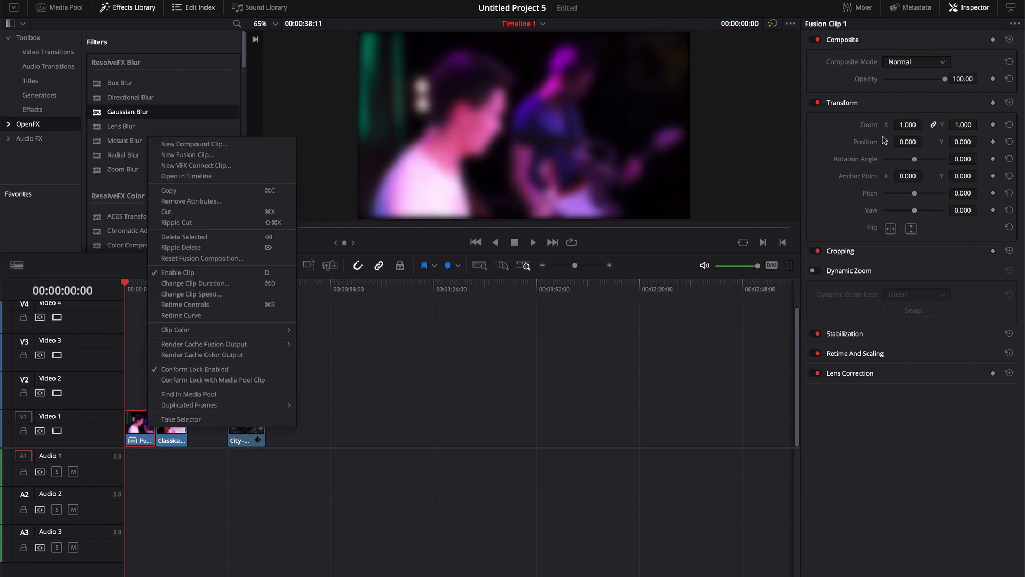
click(143, 438)
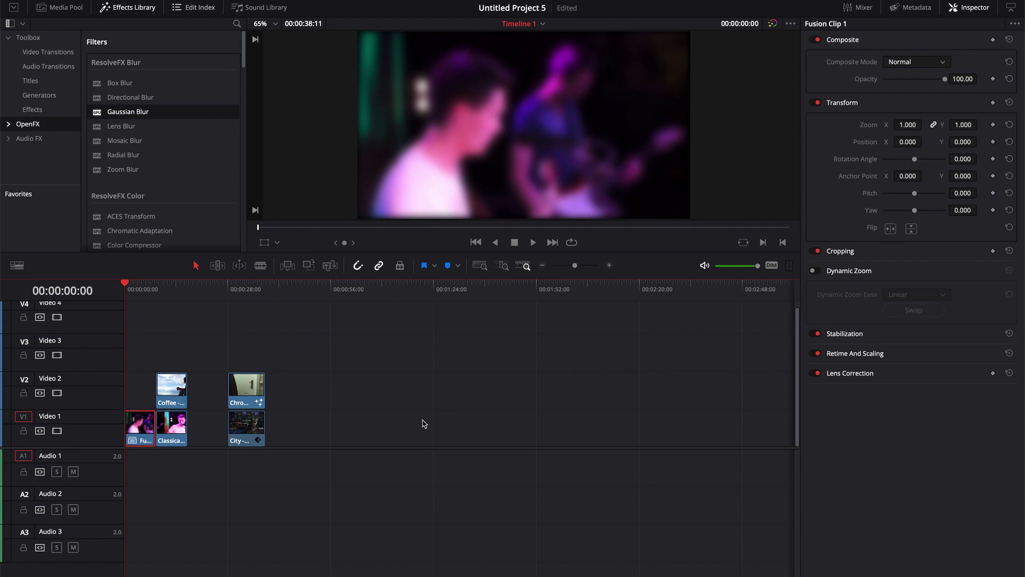
right_click(145, 430)
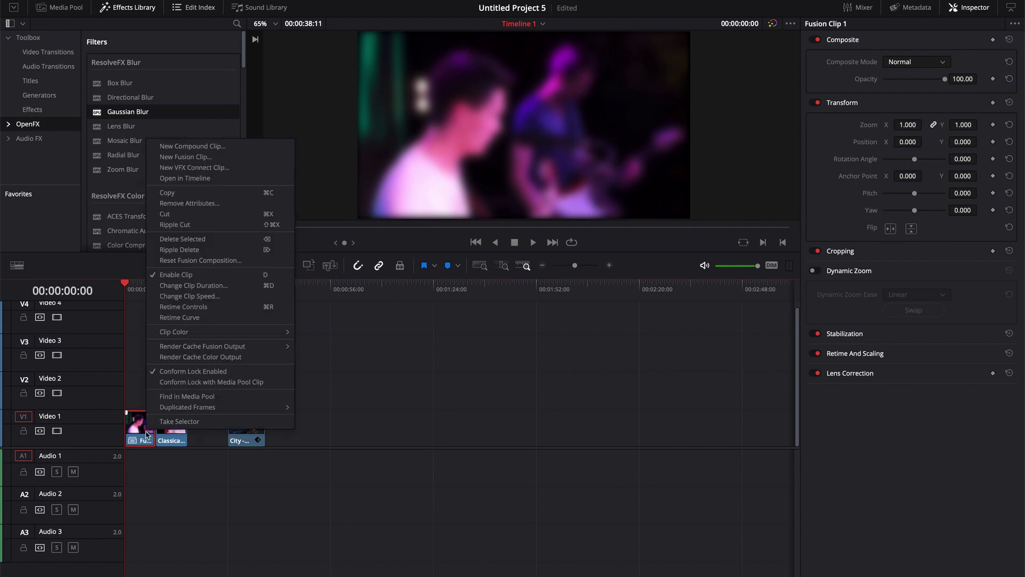
click(185, 178)
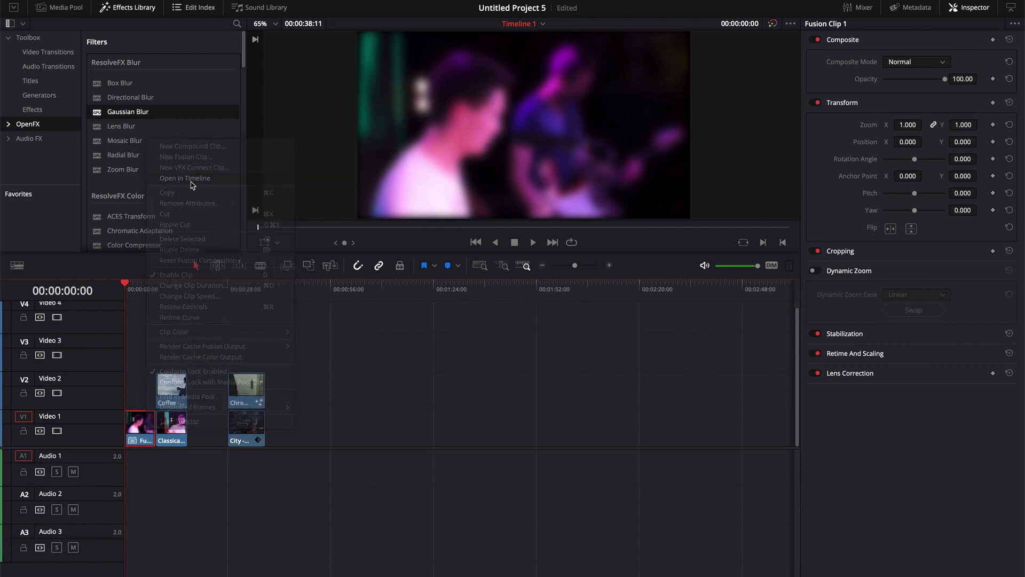
click(935, 42)
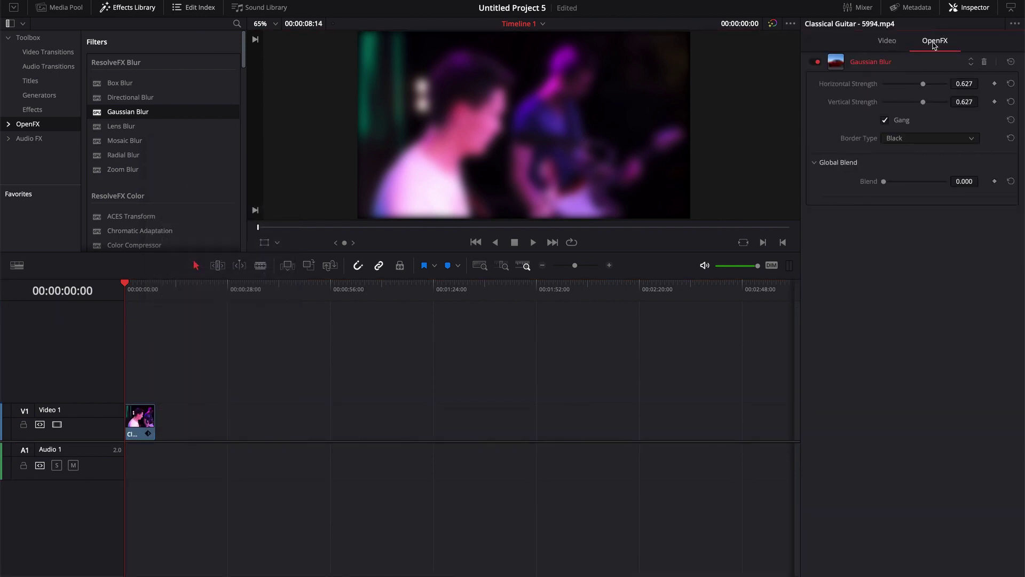
drag(922, 100, 911, 103)
- Show the project's media and reopen Timeline 1
click(50, 7)
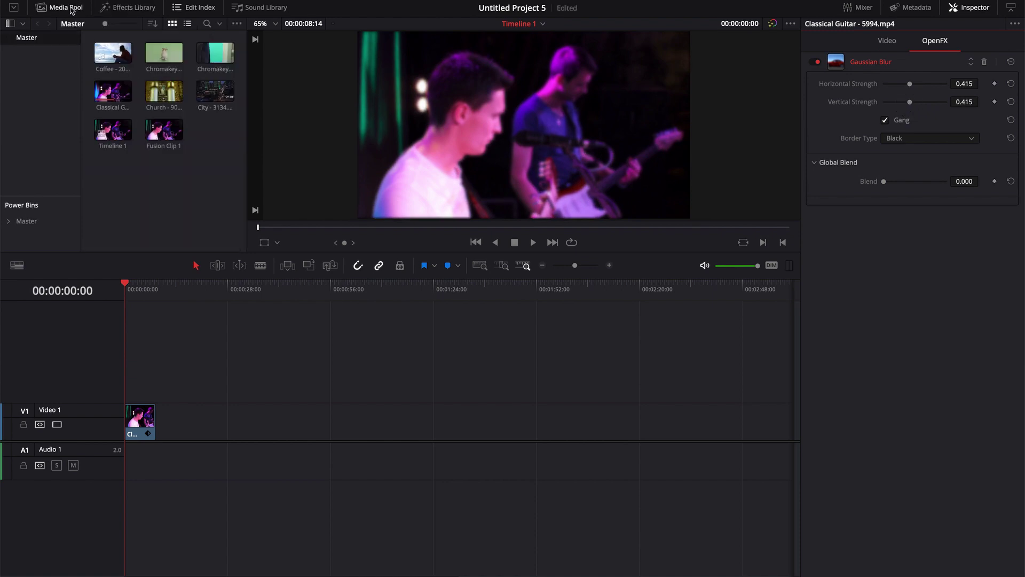
click(116, 132)
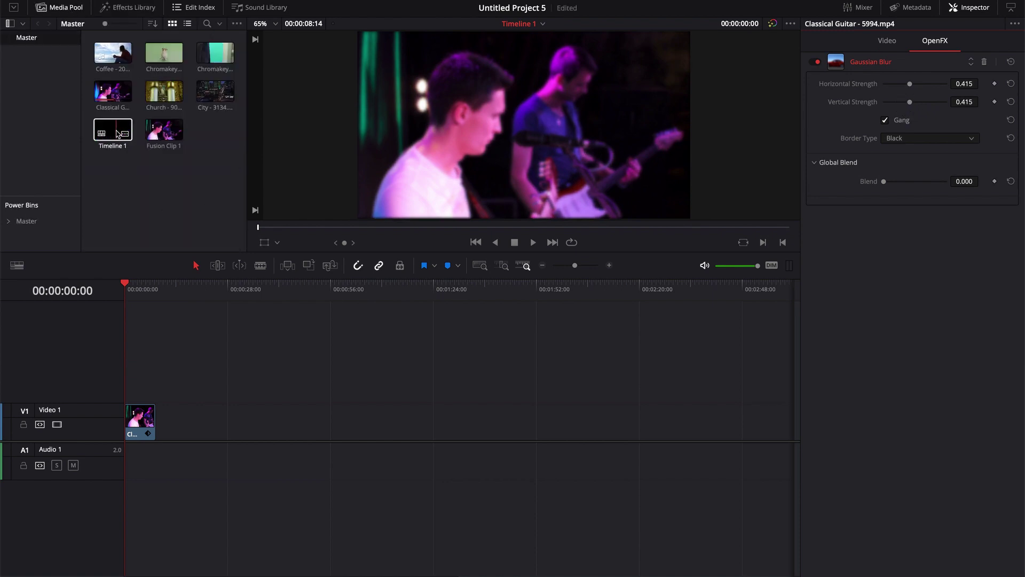
click(117, 132)
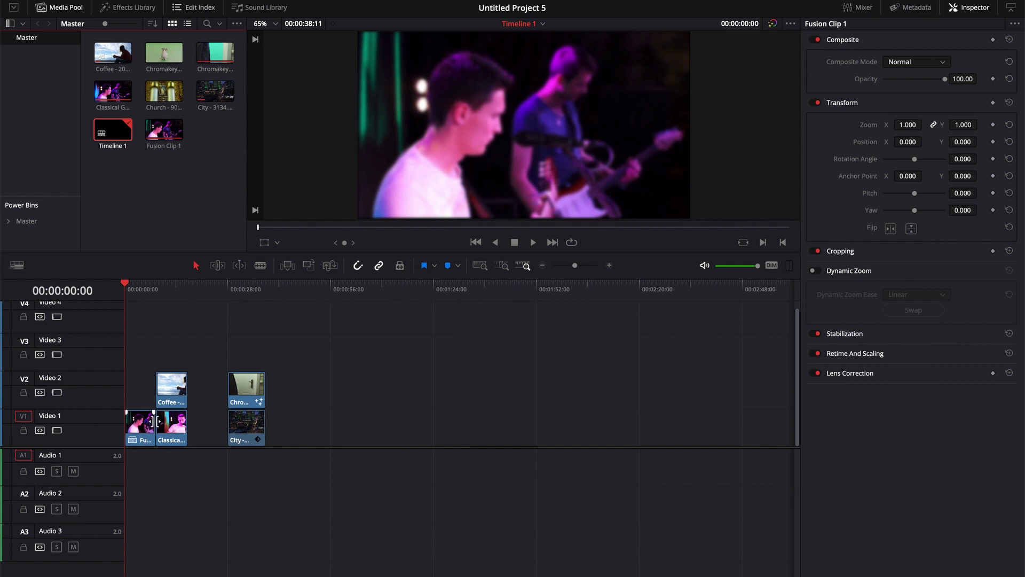
- On the Fusion page, add an ellipse mask to Fusion Clip 1's MediaIn1 node, and return to the Edit page
key(shift+5)
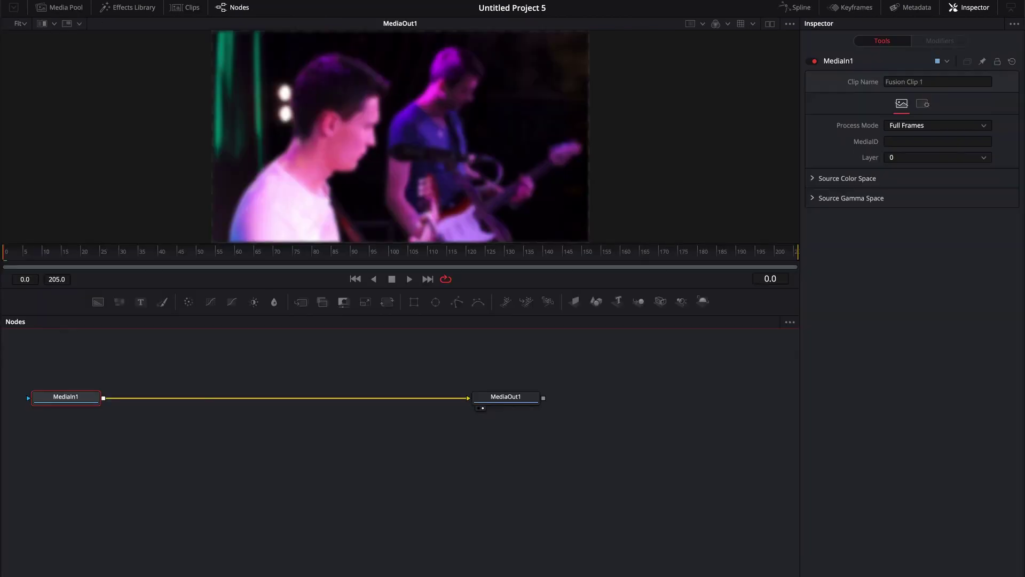
click(435, 301)
key(shift+4)
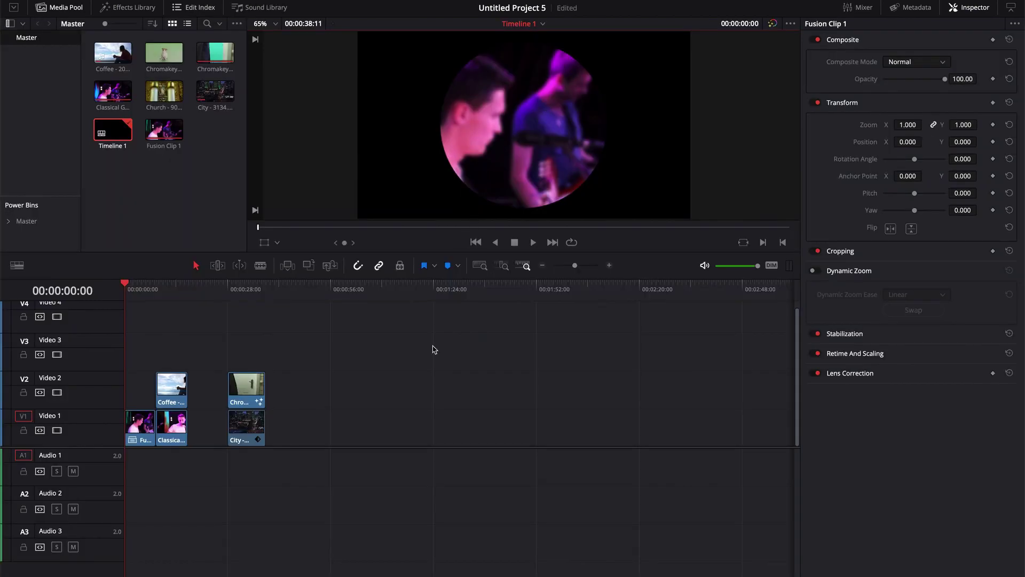
- Open the masked Fusion Clip 1 in its own timeline, increase its Gaussian Blur strength, and save the project back on Timeline 1
click(142, 425)
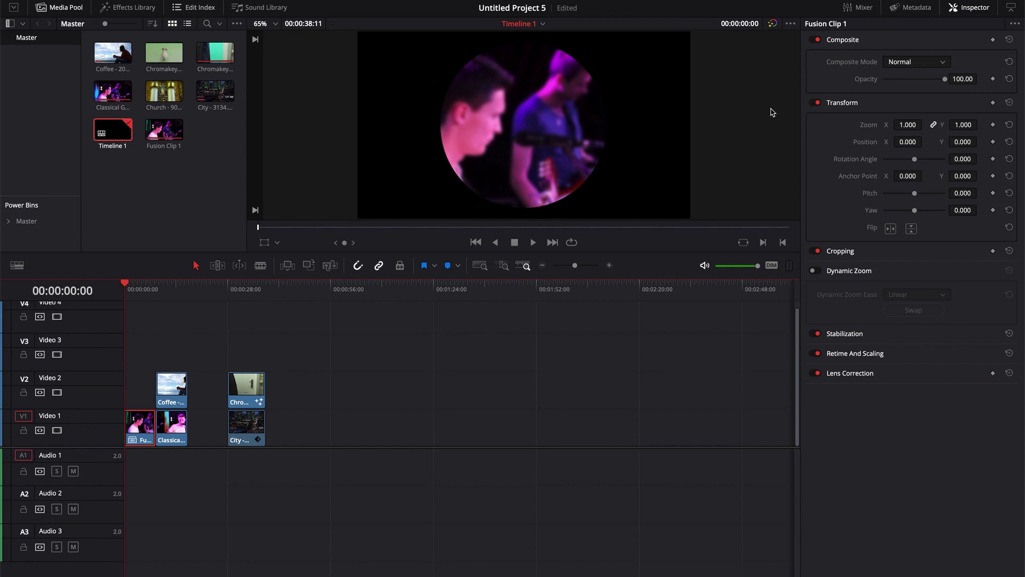
right_click(149, 422)
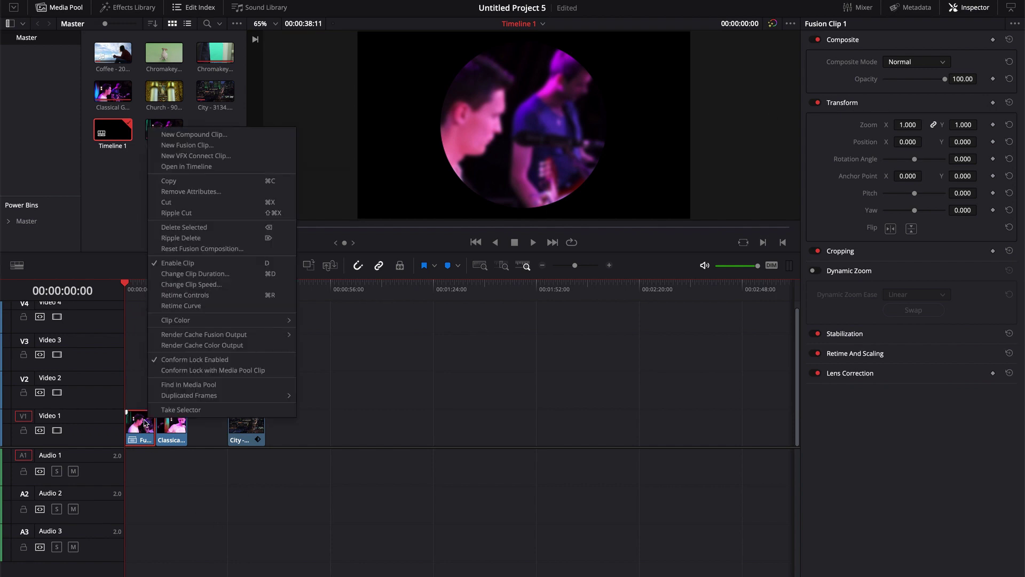
click(187, 167)
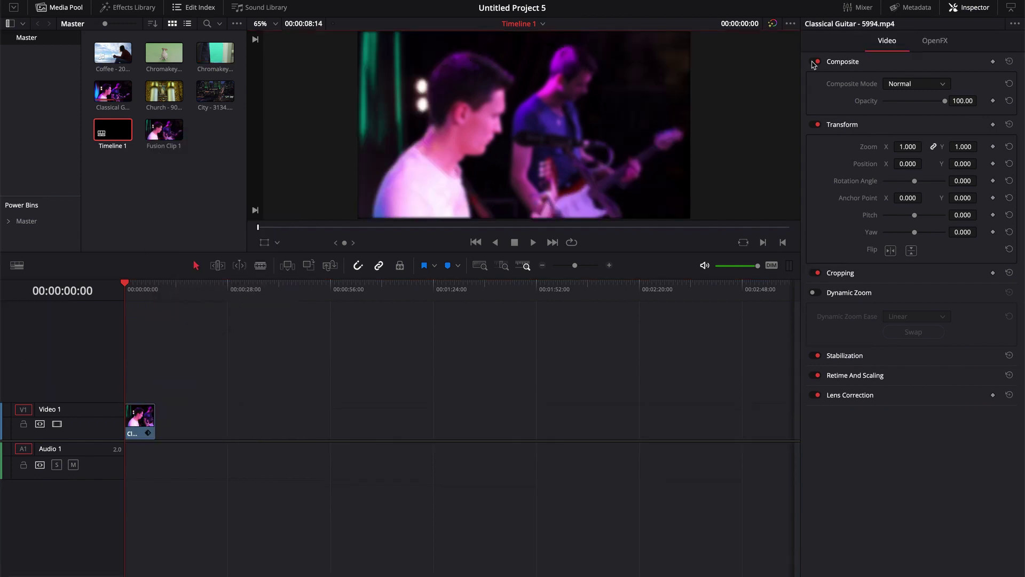
click(938, 40)
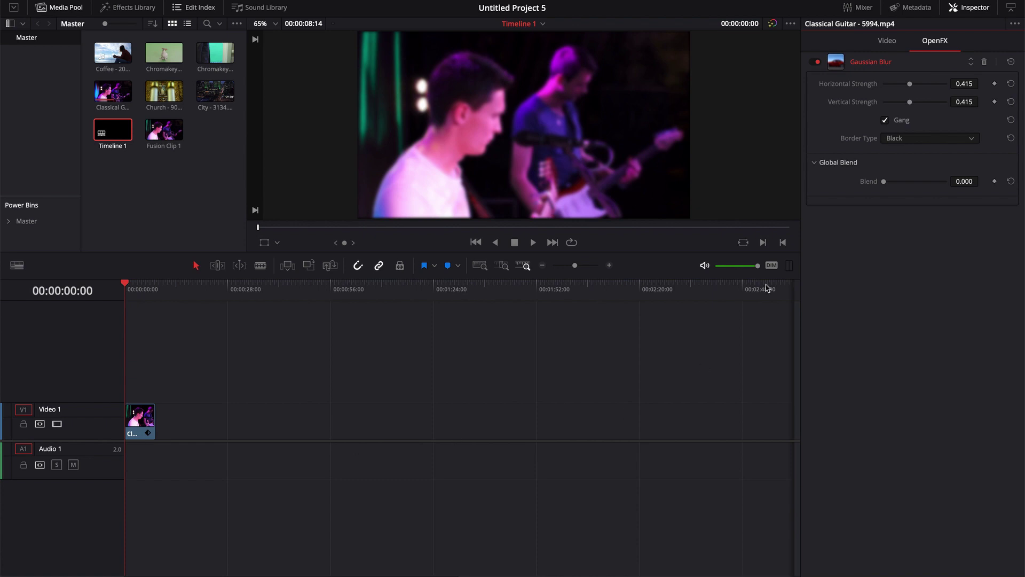
drag(911, 103, 931, 104)
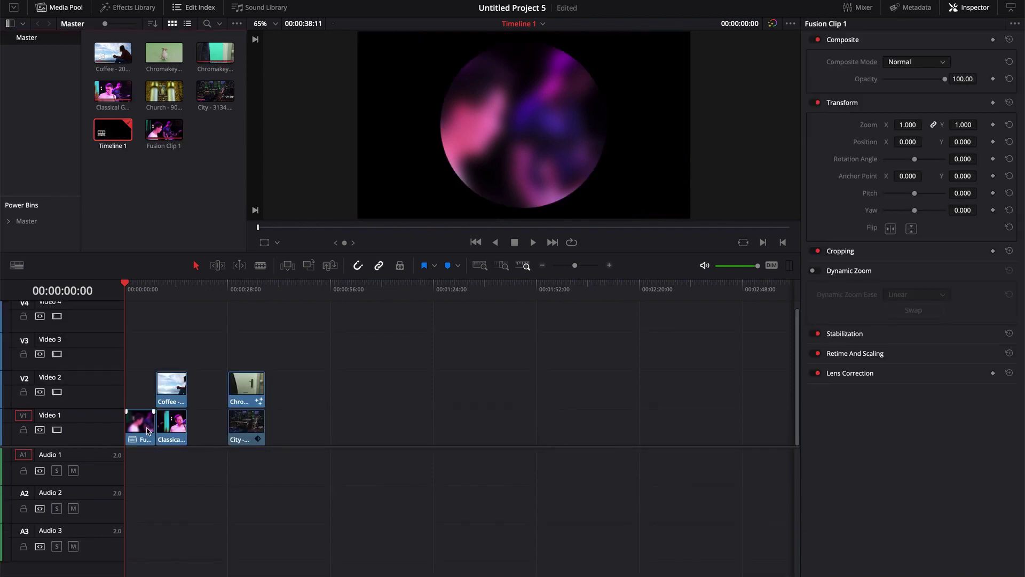
key(ctrl+s)
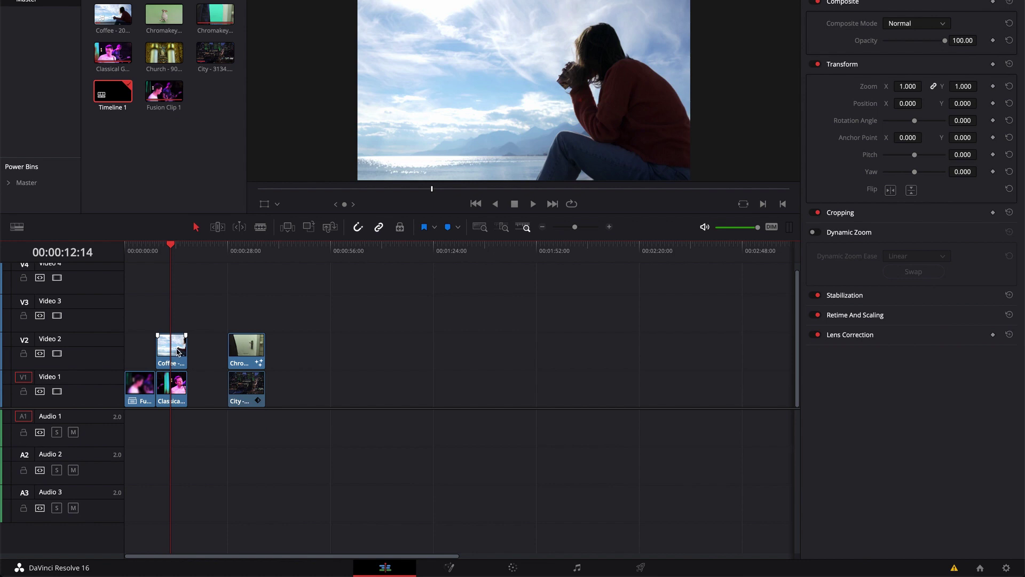
- Darken the Coffee clip on the Color page by pulling its custom curve down in the midtones, and return to the Edit page
click(513, 567)
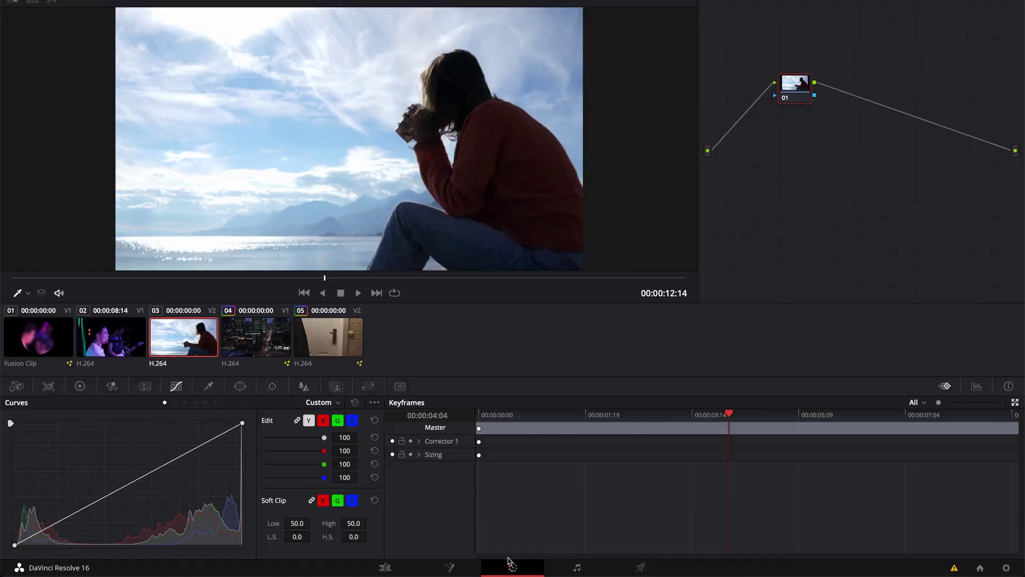
drag(131, 484, 163, 524)
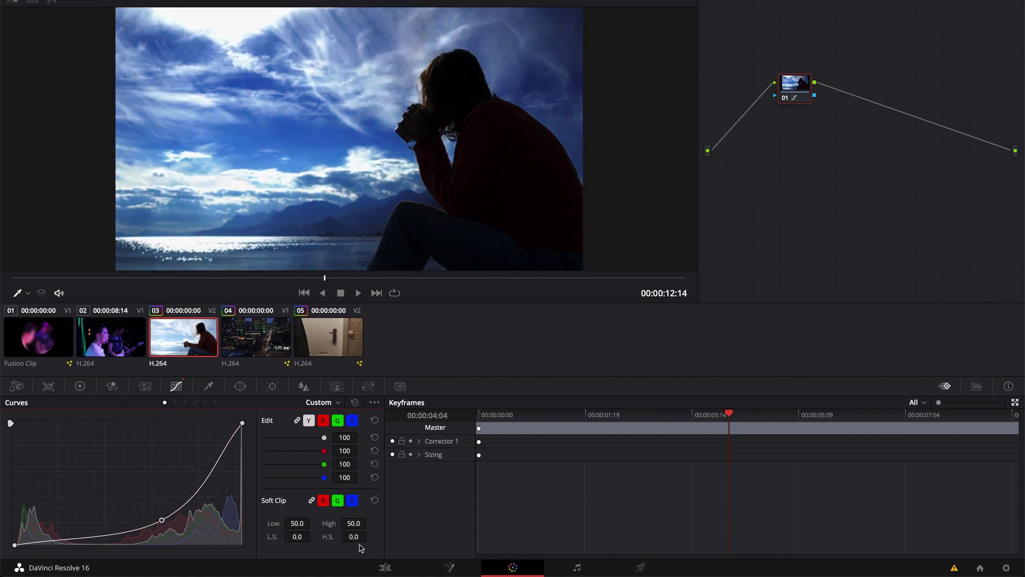
click(385, 567)
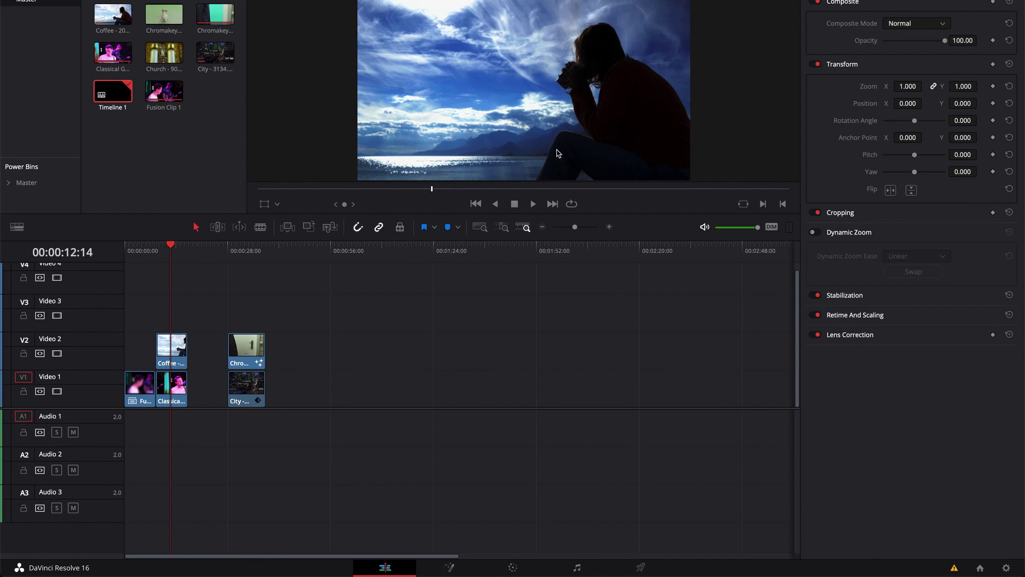
- Add a Color Corrector with gamma 0.3 after the Coffee clip's MediaIn1 node in Fusion and view the combined grade on the Color page
click(452, 567)
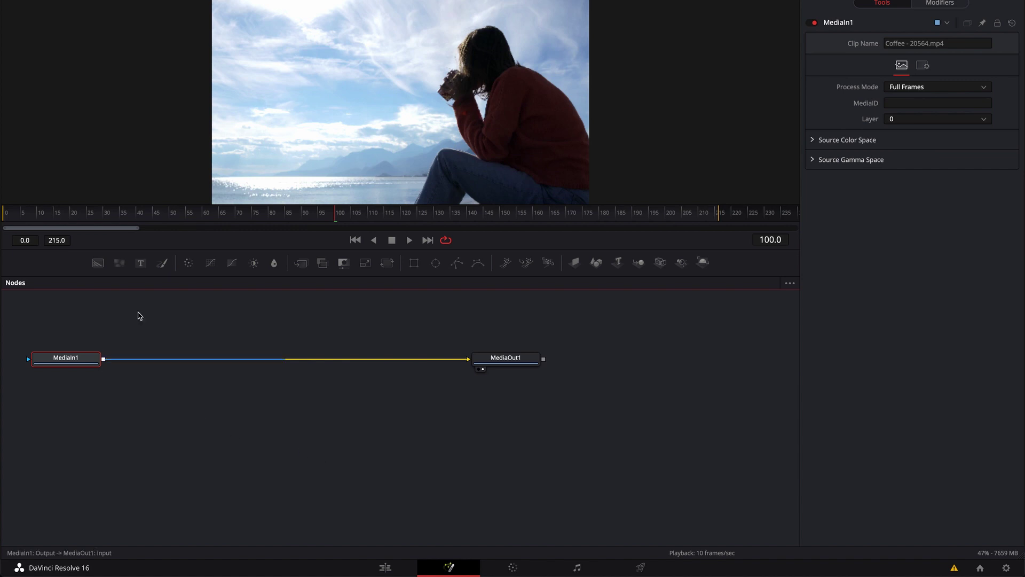
key(shift+space)
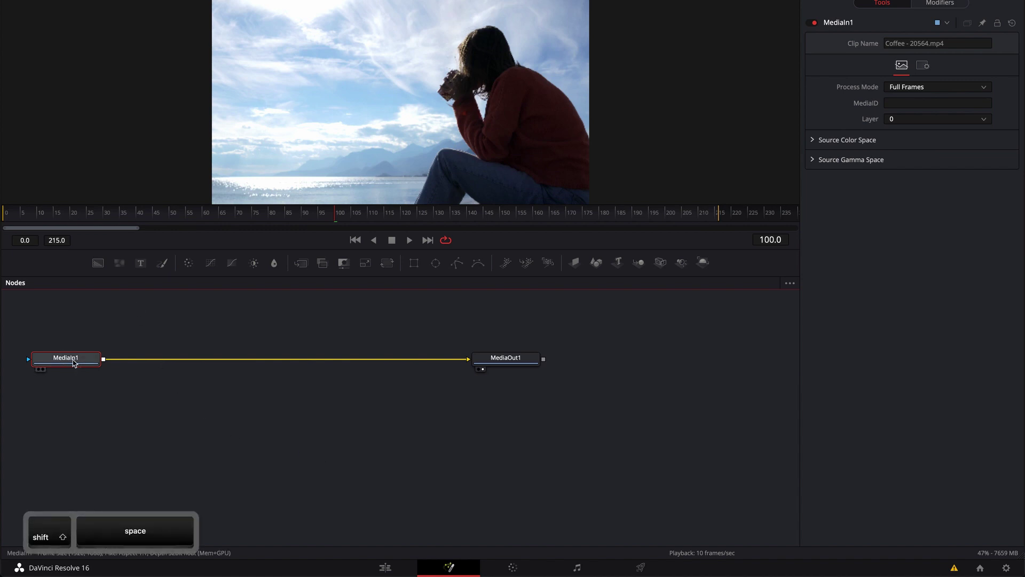
text(cc)
key(Return)
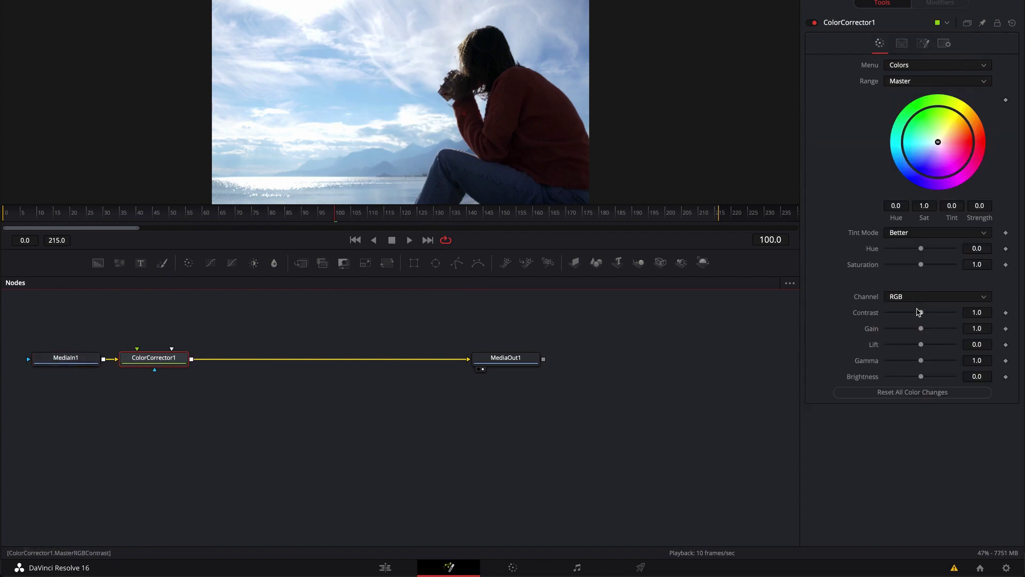
drag(921, 361, 902, 362)
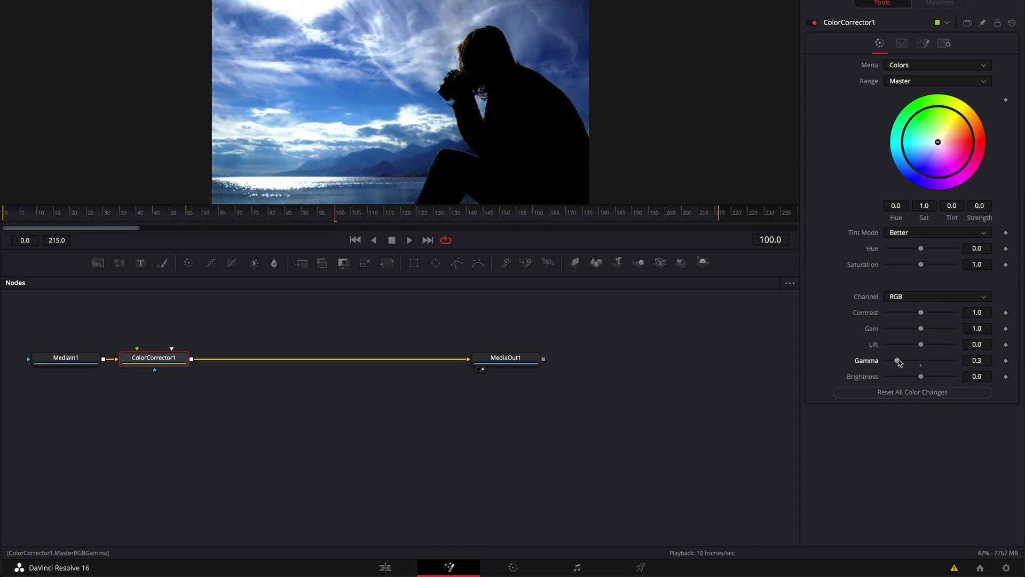
click(385, 567)
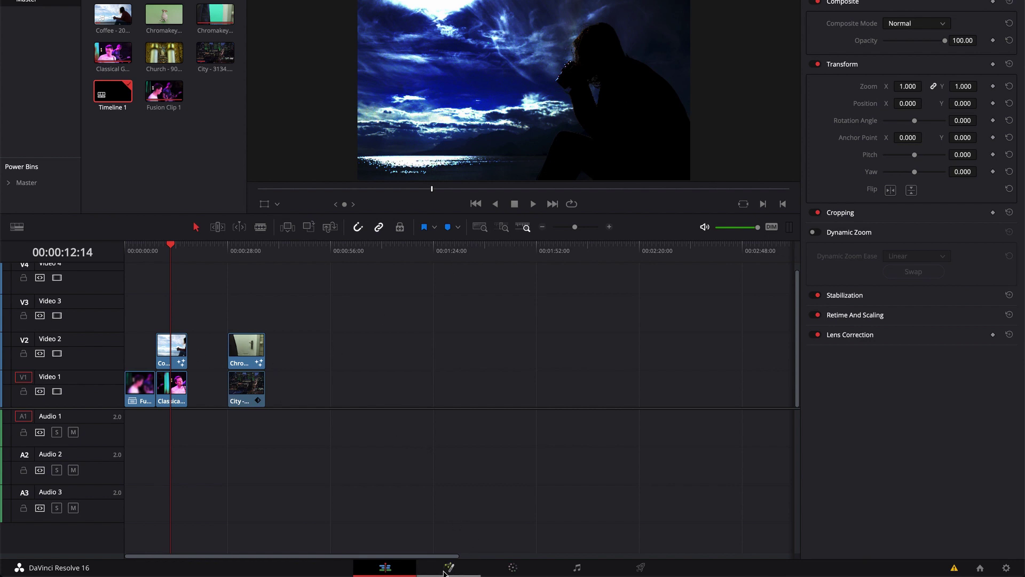
click(511, 567)
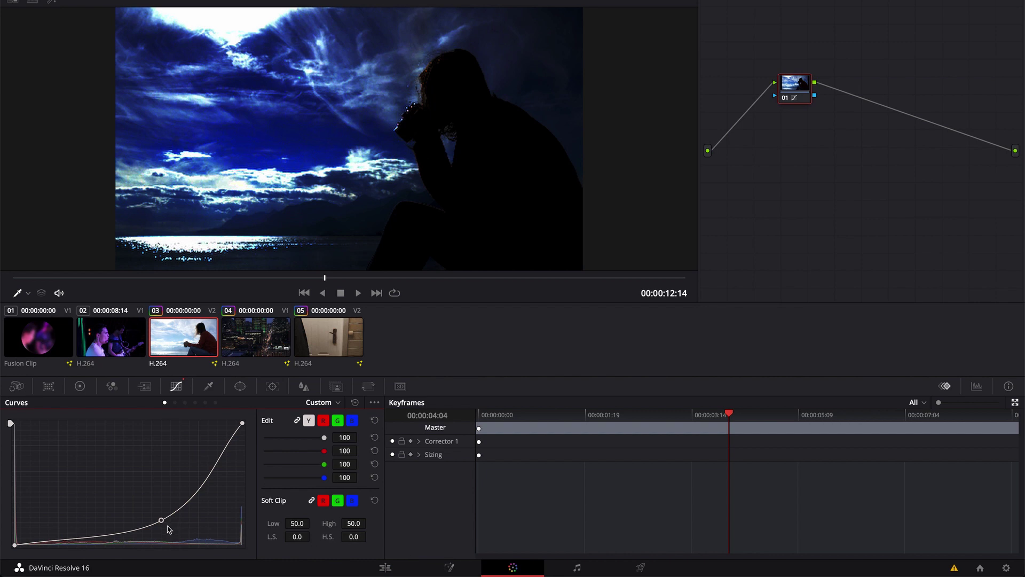
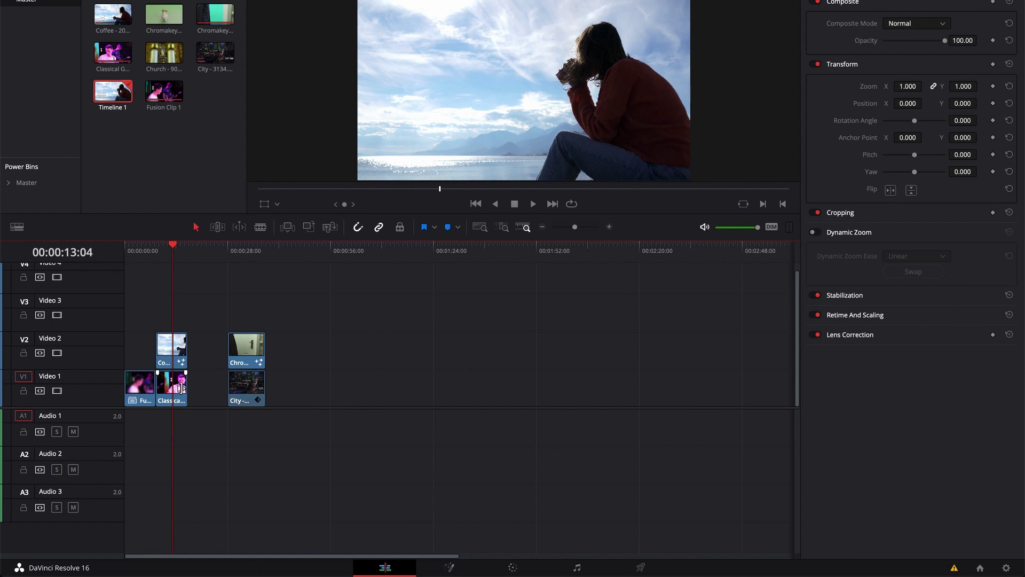
- Combine the stacked Coffee and Classical clips on Video 2 and Video 1 into a new Fusion clip
drag(214, 322, 244, 351)
click(282, 386)
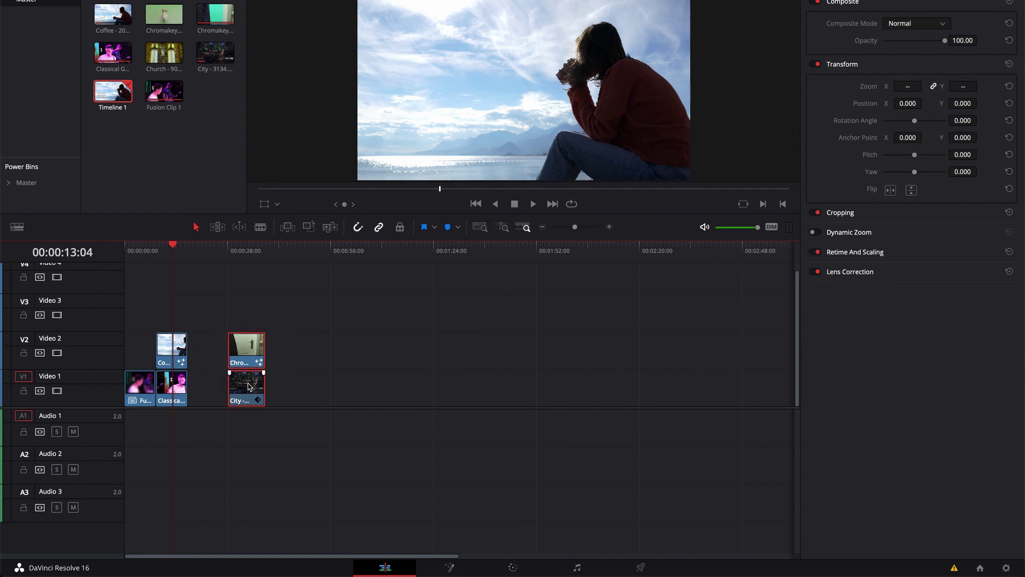
drag(200, 311, 168, 405)
right_click(179, 350)
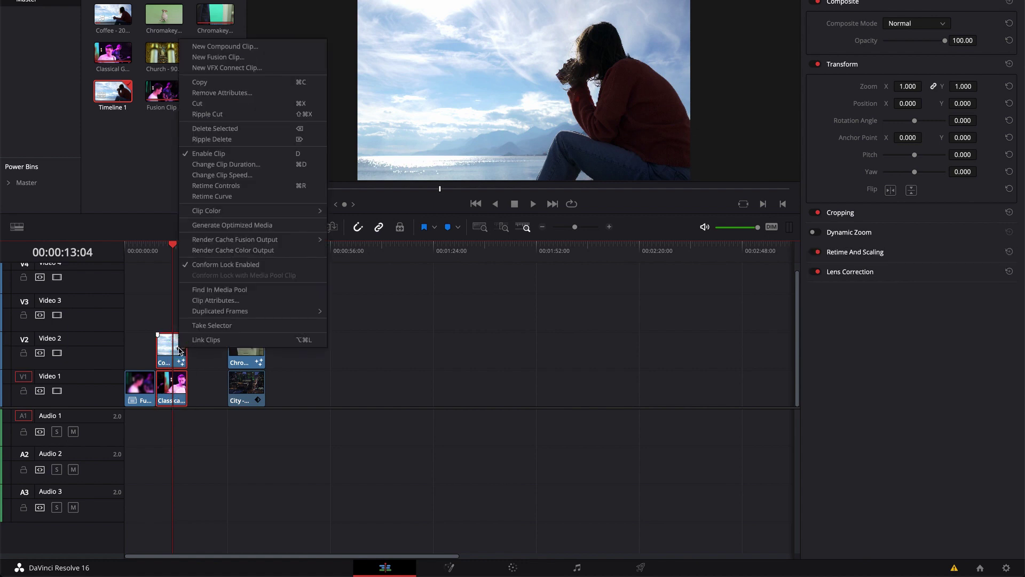
click(209, 57)
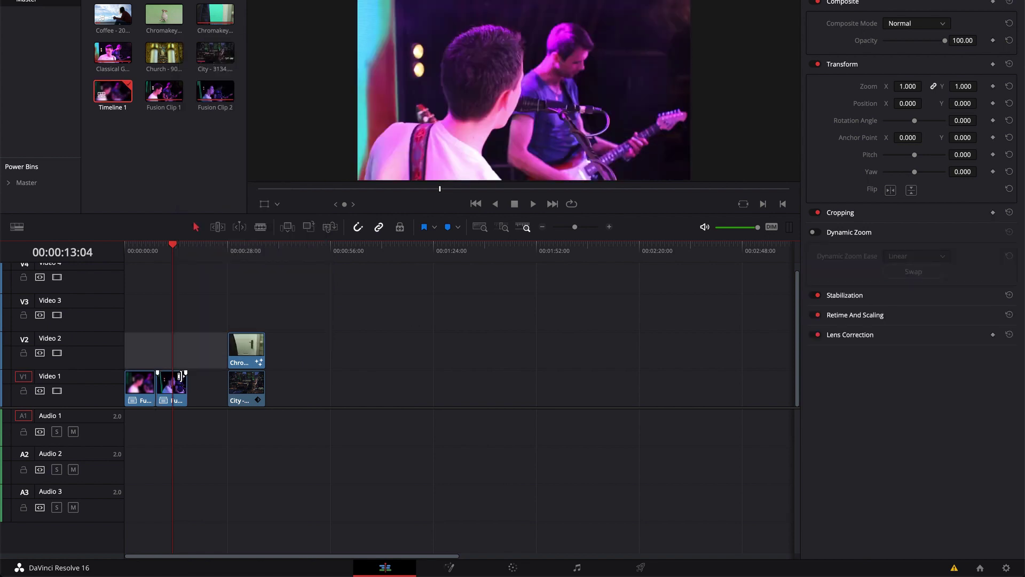
- Examine the new Fusion clip's MediaIn1, MediaIn2 and Merge1 nodes on the Fusion page, and undo the Fusion clip on the Edit page
key(Home)
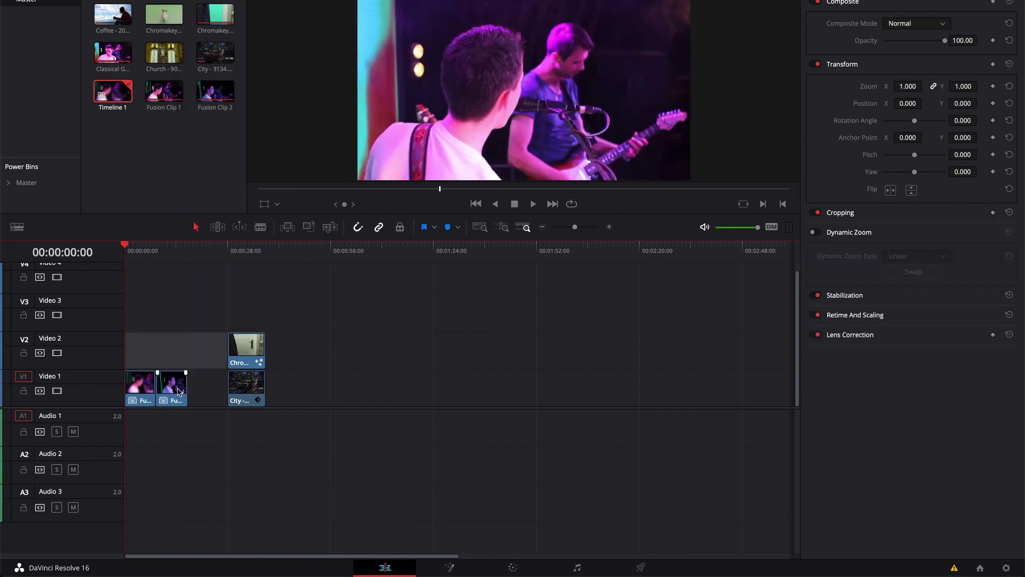
click(174, 245)
click(444, 564)
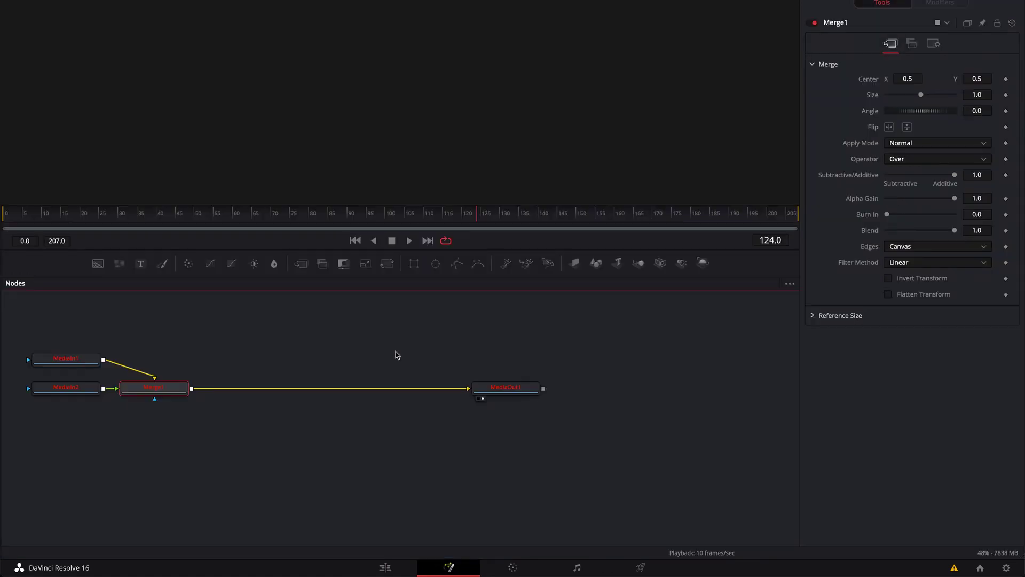
mouse_move(63, 361)
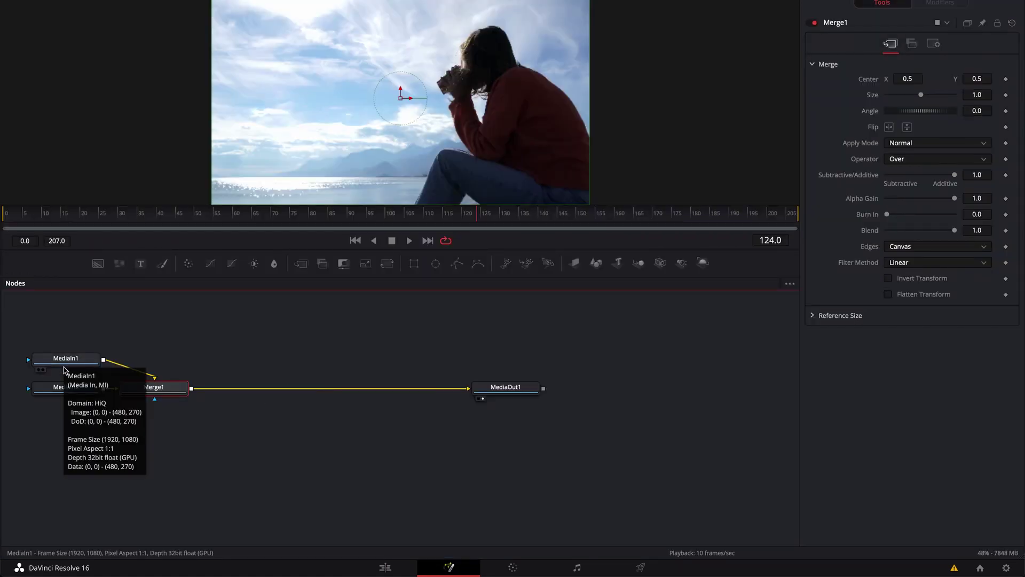
mouse_move(162, 391)
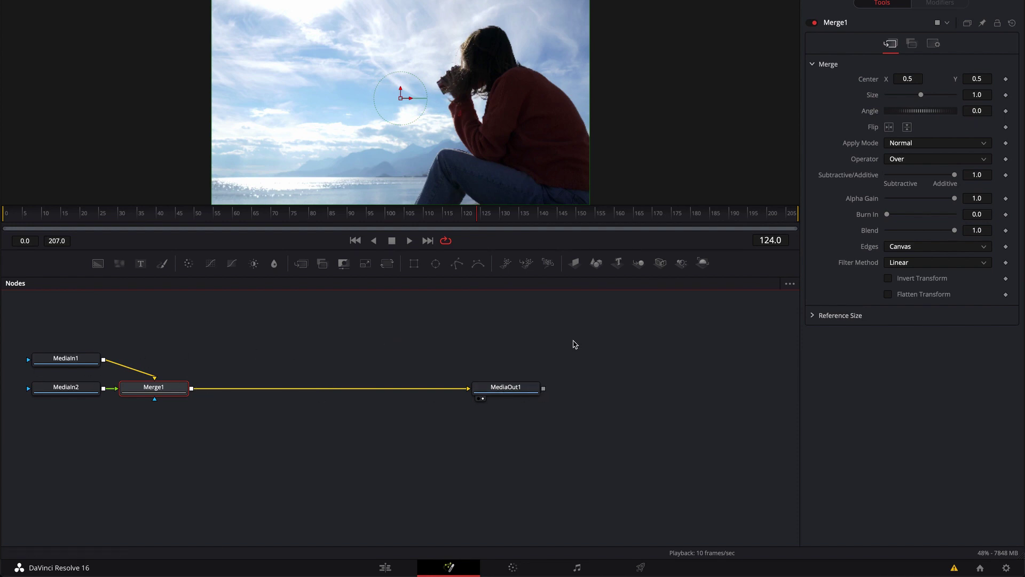
drag(33, 340, 83, 435)
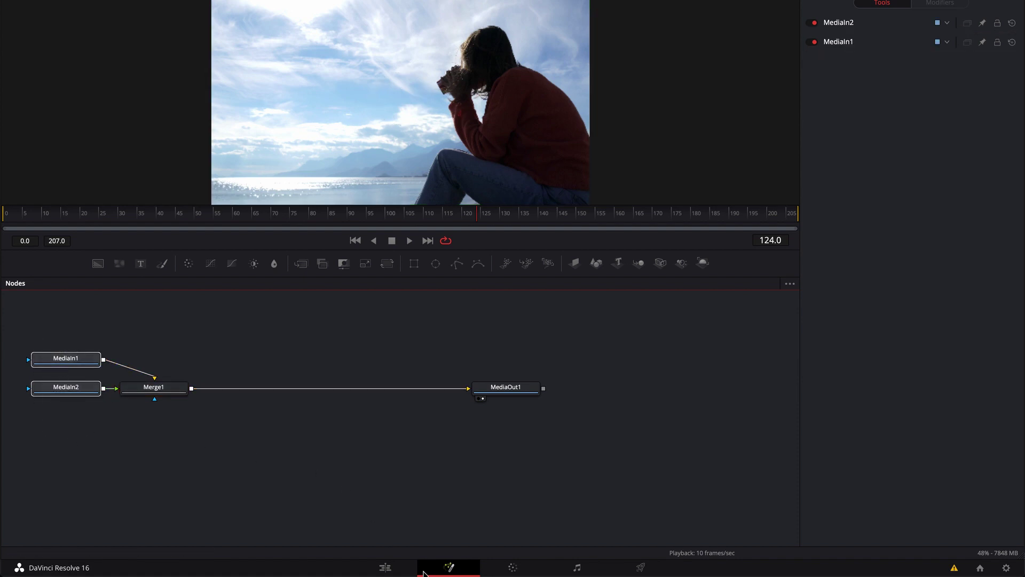
click(373, 567)
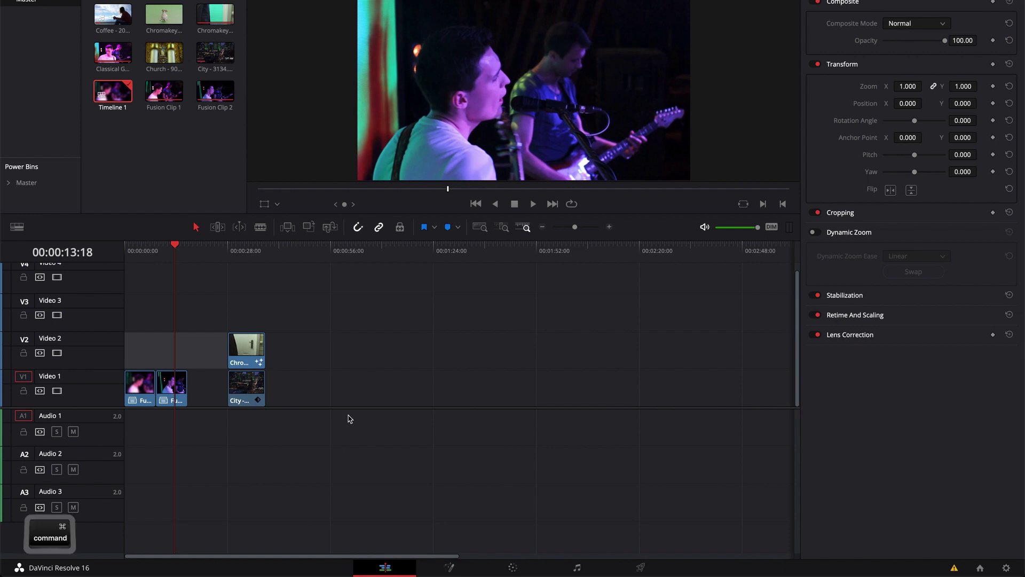
key(super+z)
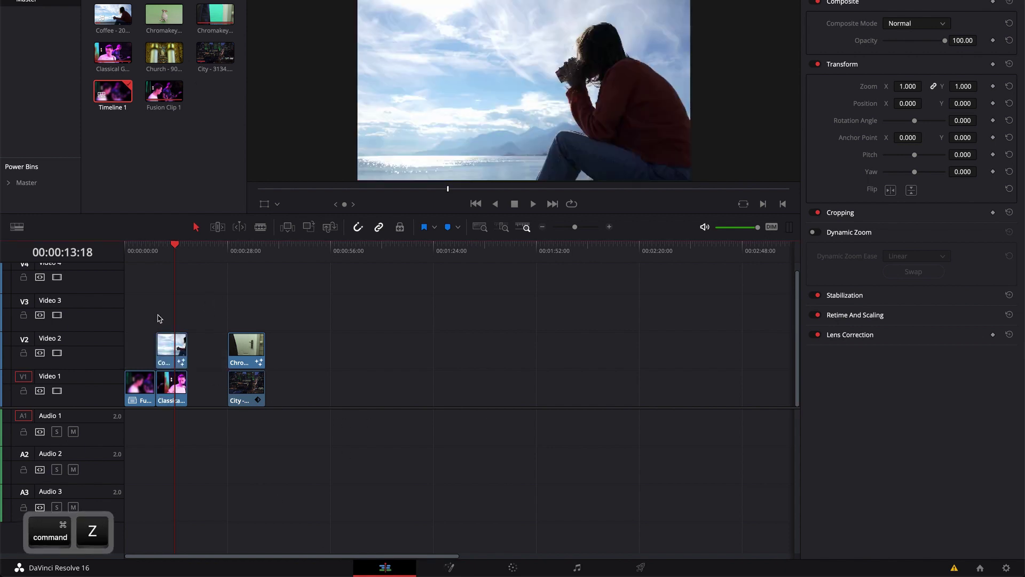
- Select the uncombined Coffee and Classical clips together, view them on the Fusion page, and return to the Edit page
drag(158, 317, 196, 392)
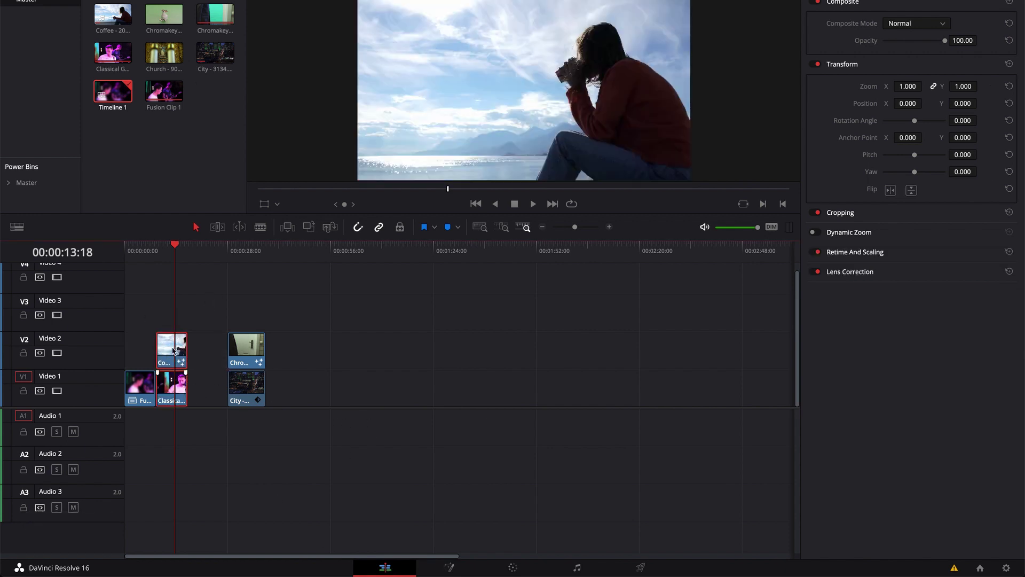
click(451, 568)
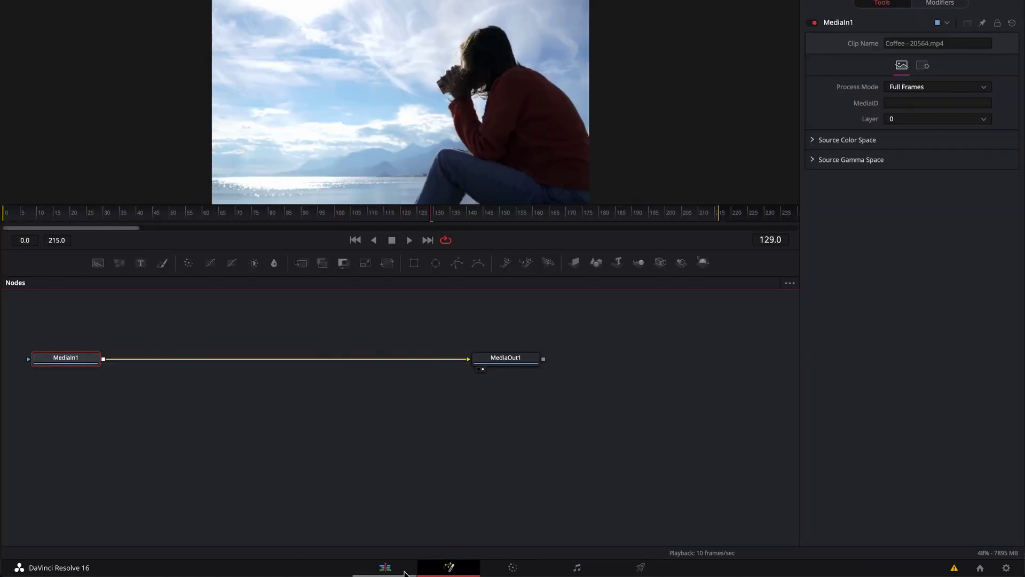
click(391, 569)
click(208, 307)
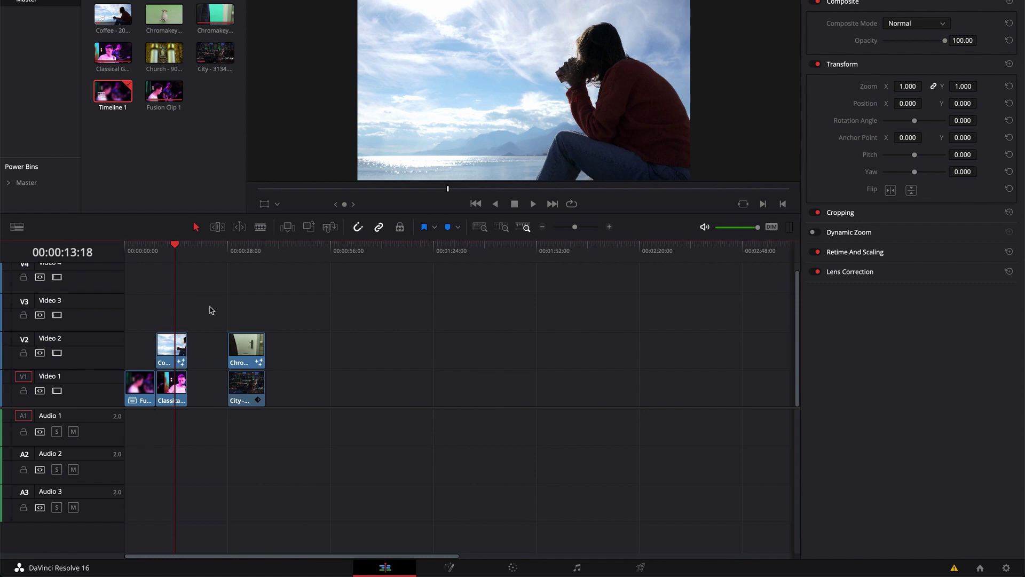
- Try the stacked Coffee and Classical clips as a compound clip on the Fusion page, and undo the combination
drag(185, 373, 165, 320)
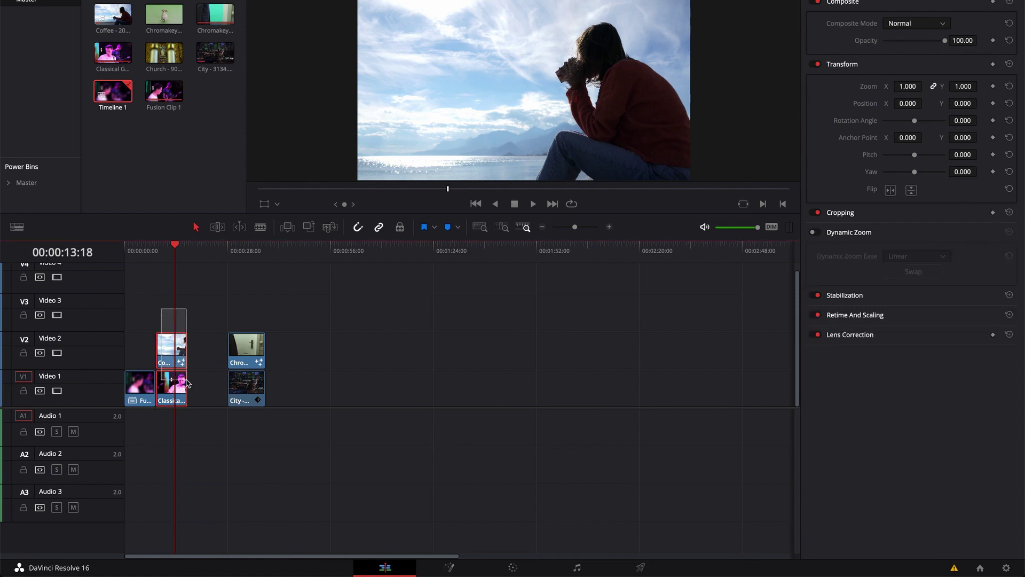
right_click(171, 349)
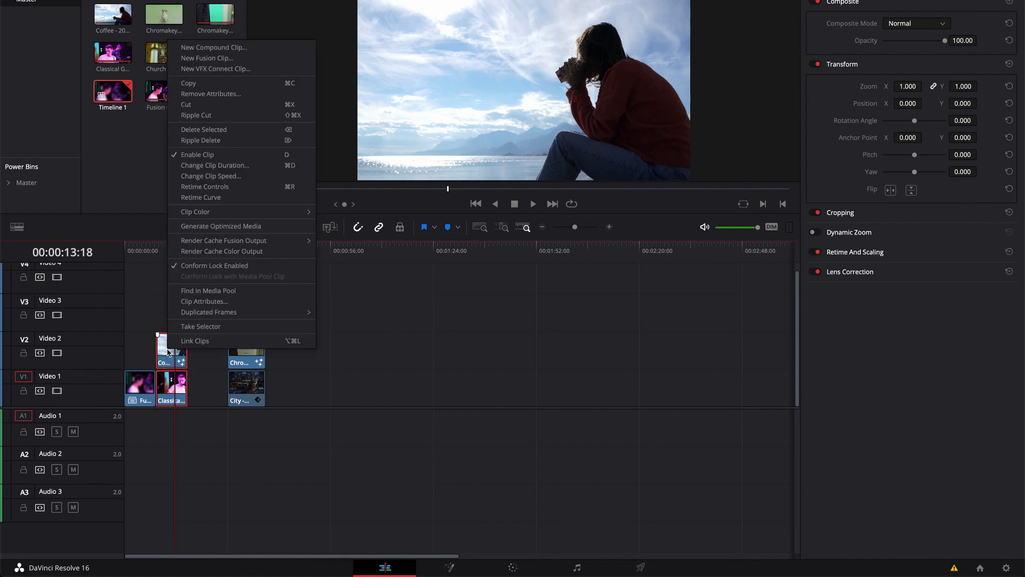
click(214, 47)
click(590, 291)
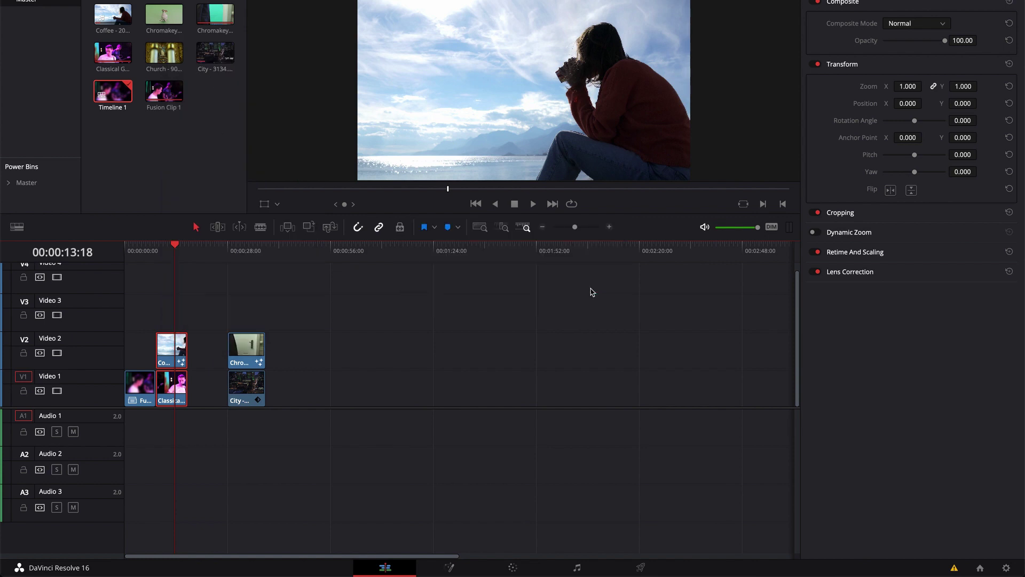
click(455, 571)
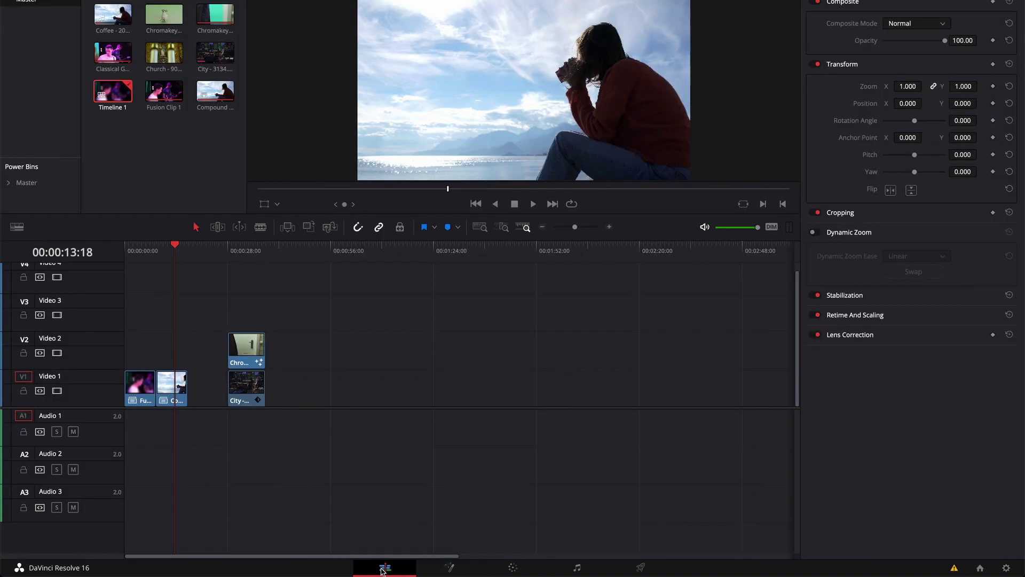
key(super+z)
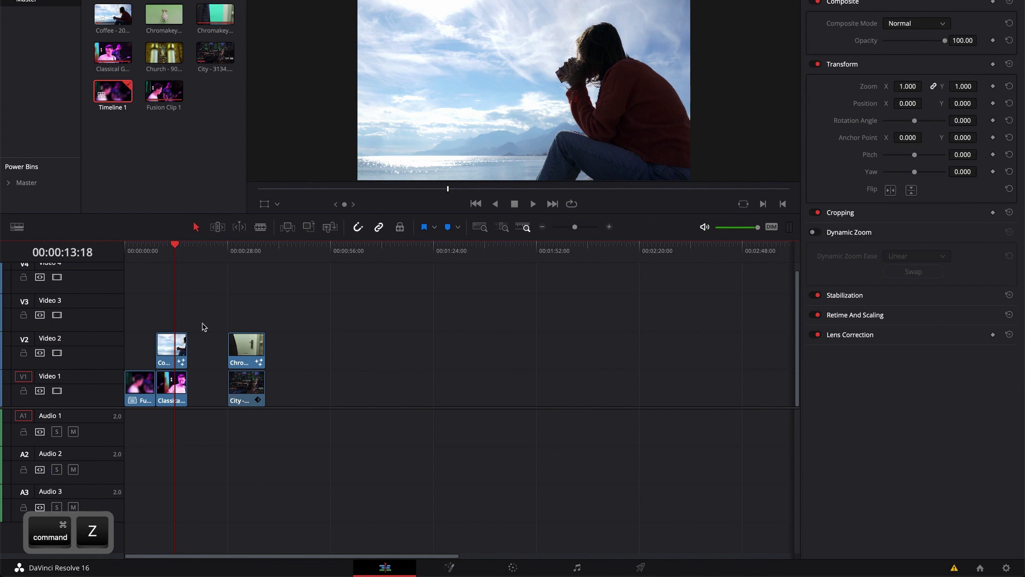
- Shift the Coffee clip on Video 2 to start at 00:00:13:18, and combine it with the Classical clip into a compound clip
drag(176, 344, 196, 344)
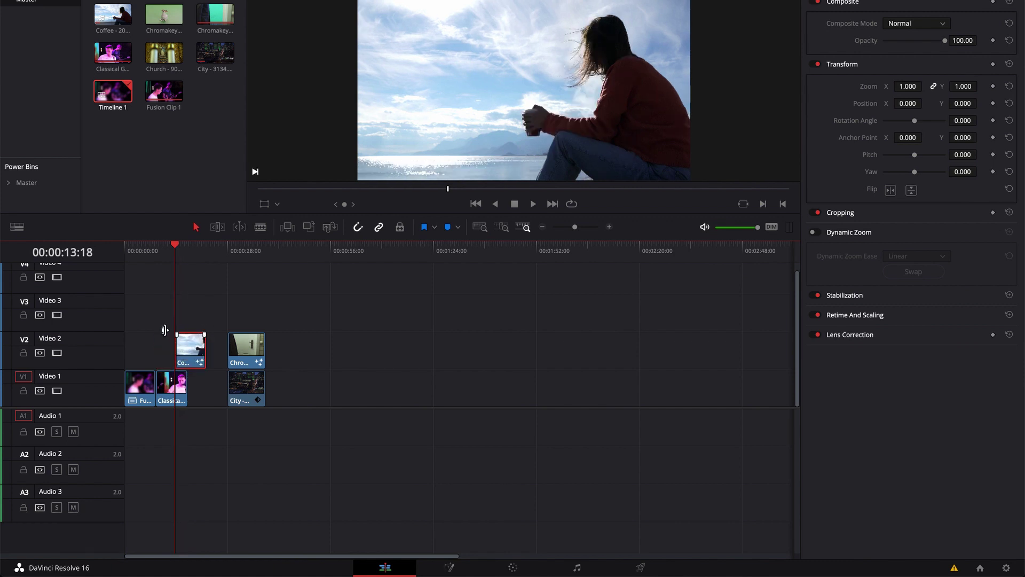
drag(160, 297, 199, 405)
mouse_move(174, 245)
mouse_down()
mouse_move(156, 247)
mouse_move(175, 246)
mouse_up()
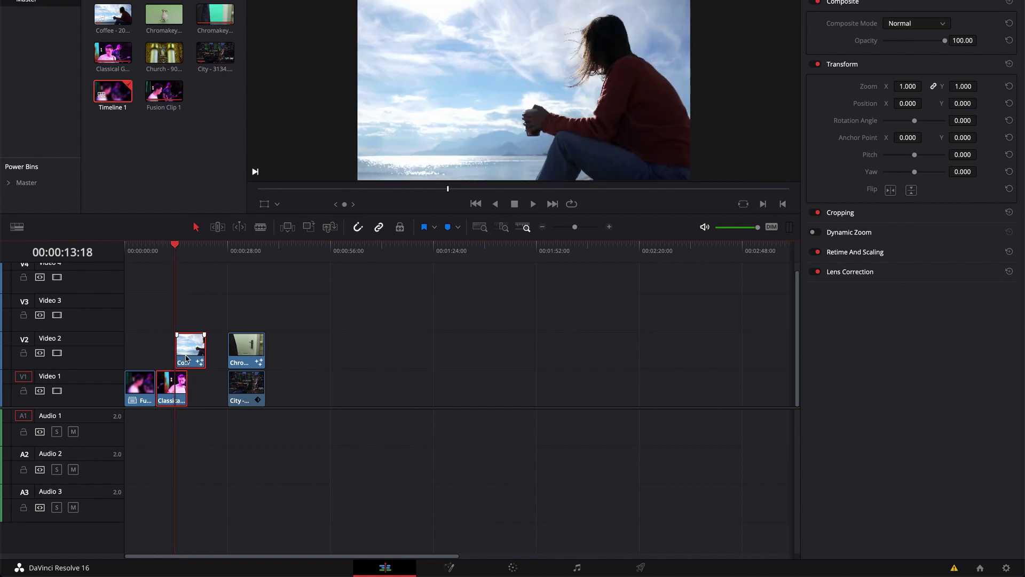
right_click(187, 355)
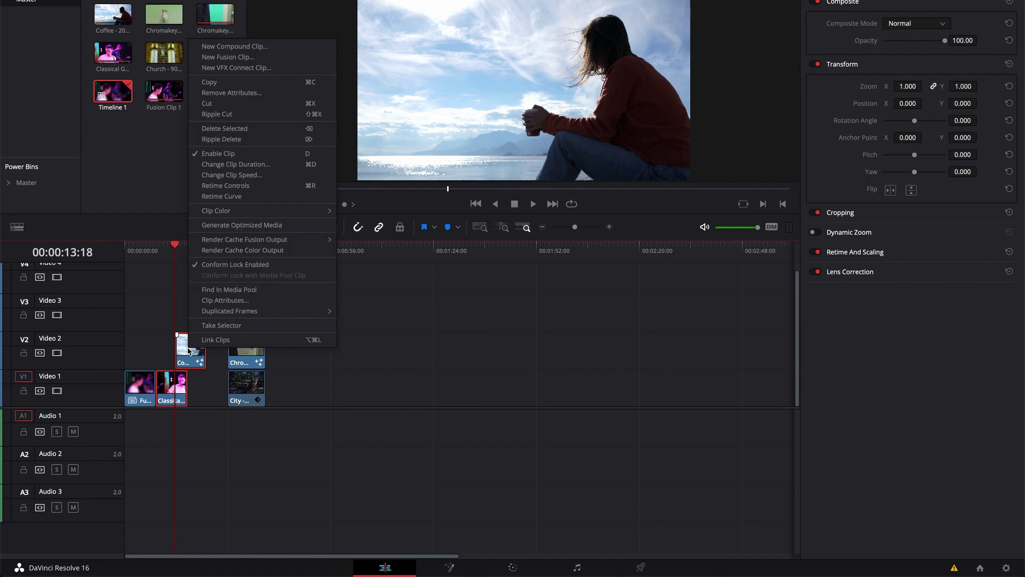
click(228, 47)
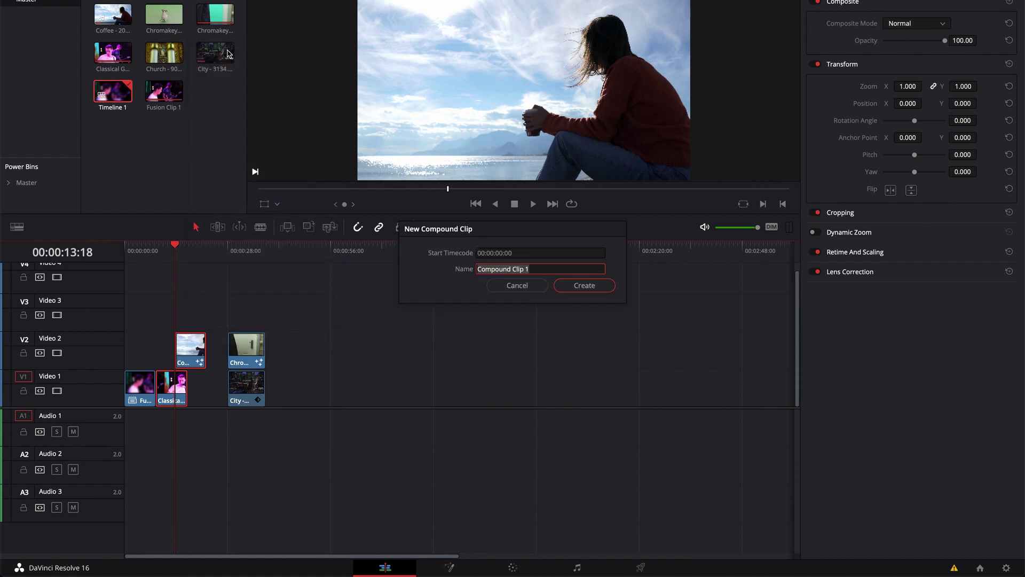
click(584, 285)
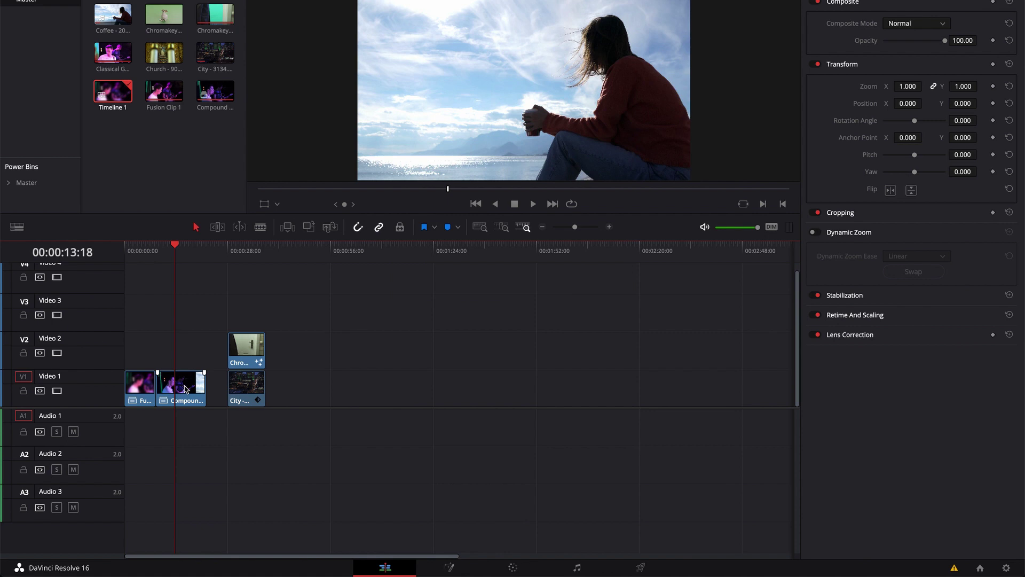
- Scrub through the offset compound clip on the Fusion page, and undo the compound clip on the Edit page
key(Home)
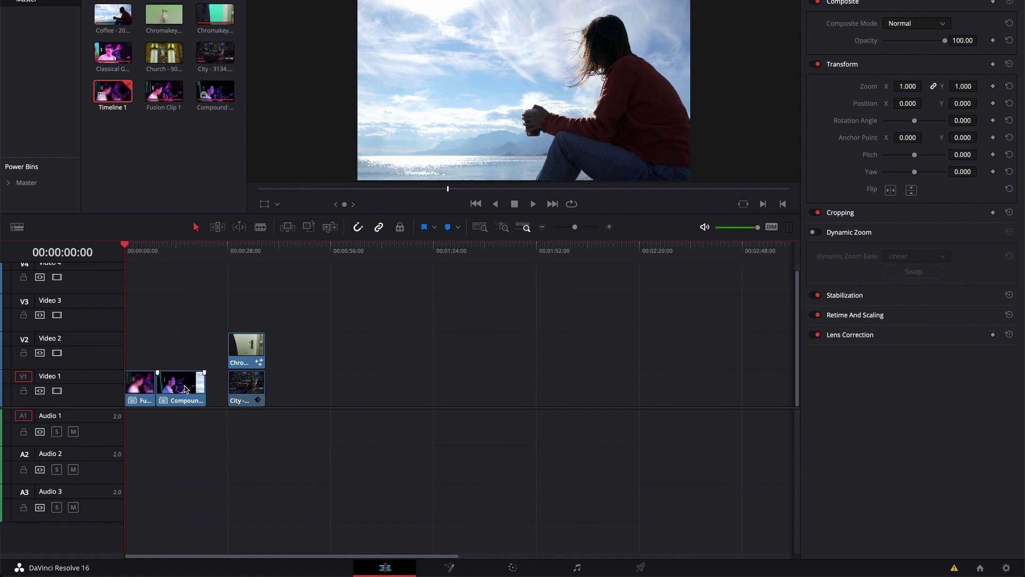
click(188, 251)
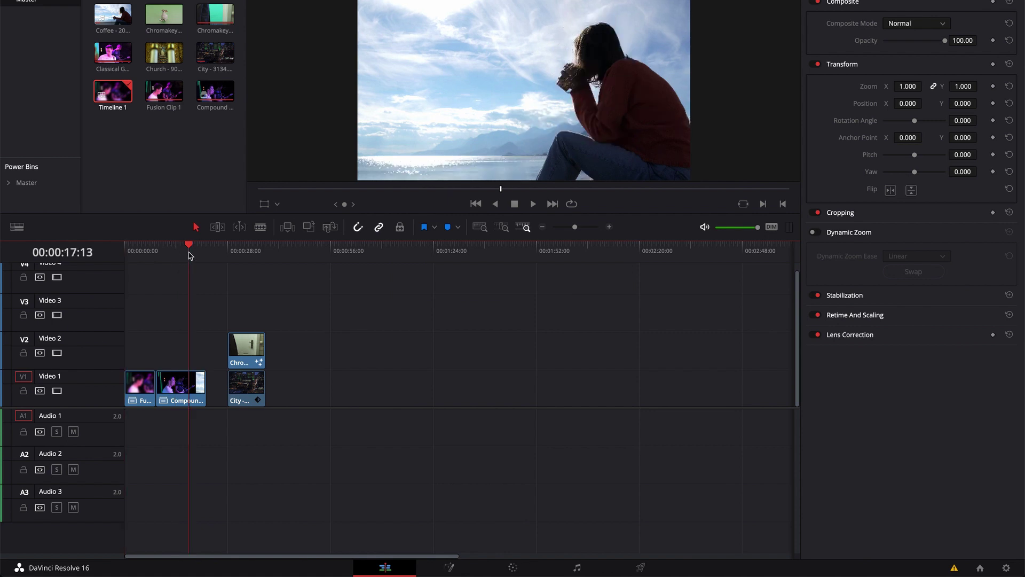
click(182, 393)
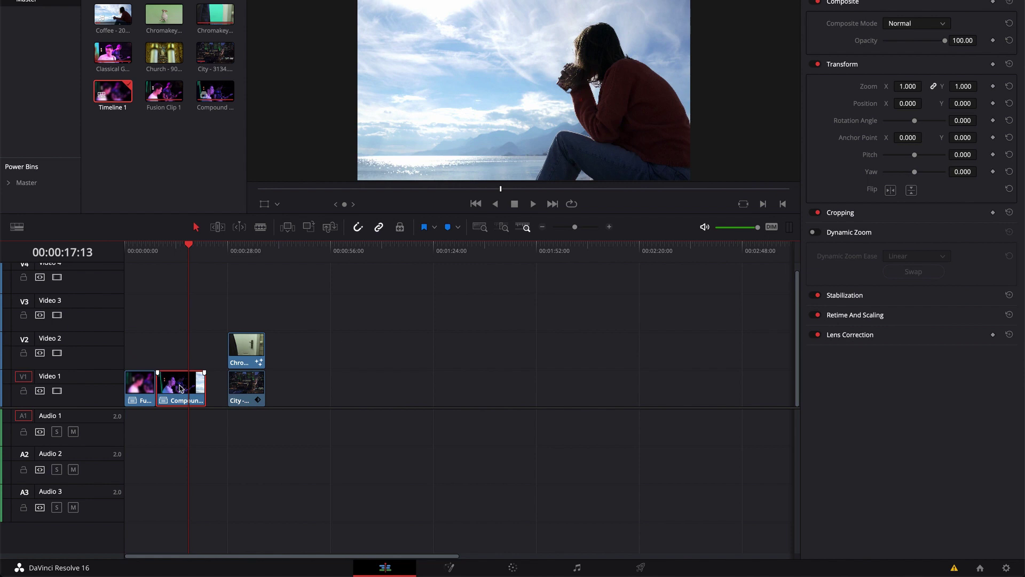
click(451, 566)
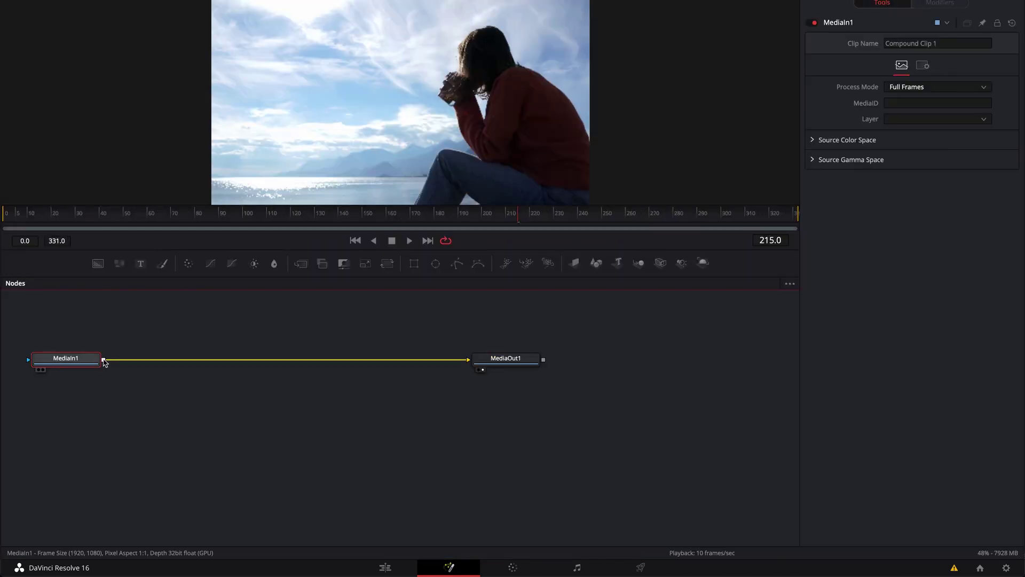
drag(460, 214, 573, 219)
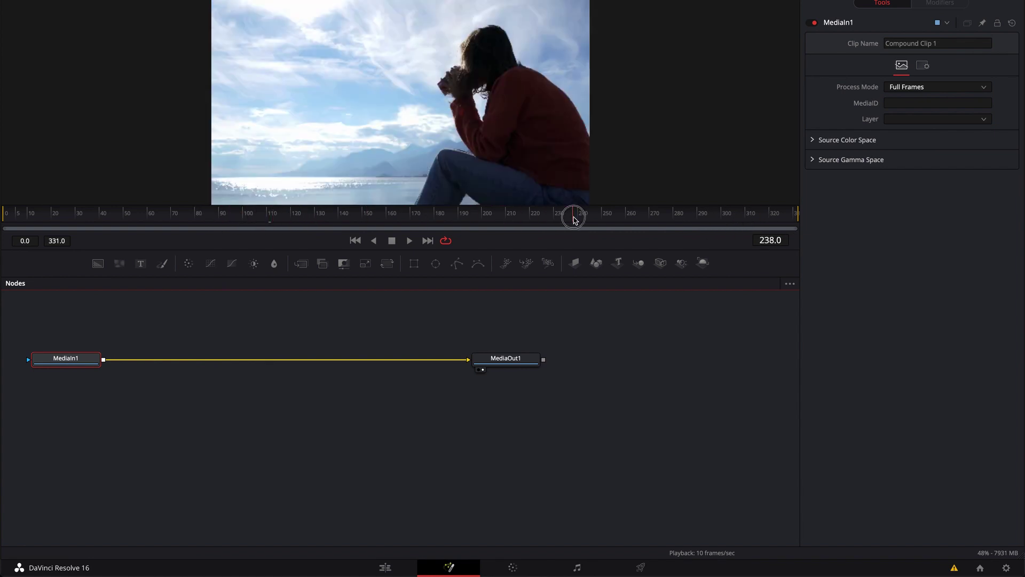
click(385, 567)
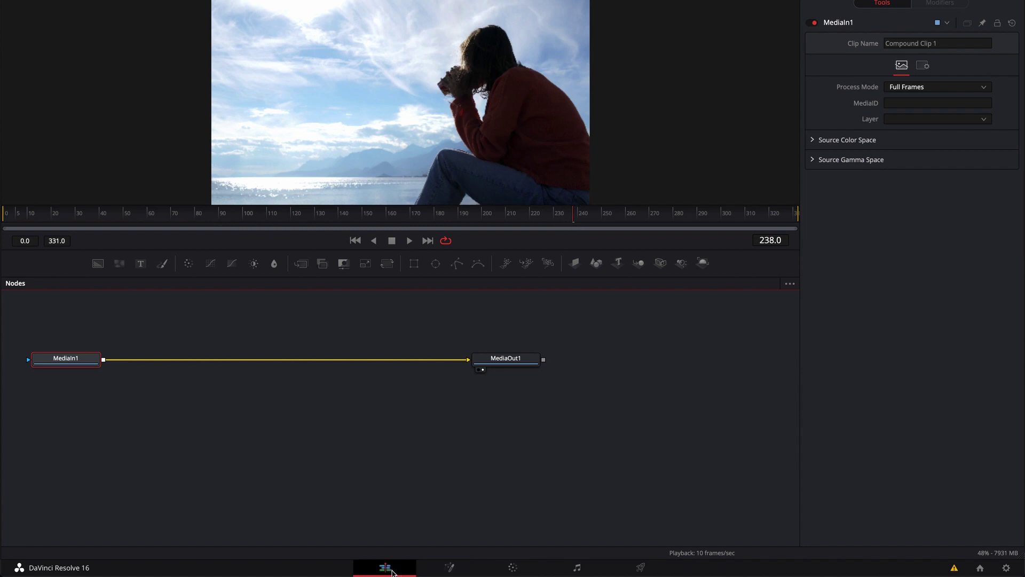
key(ctrl+z)
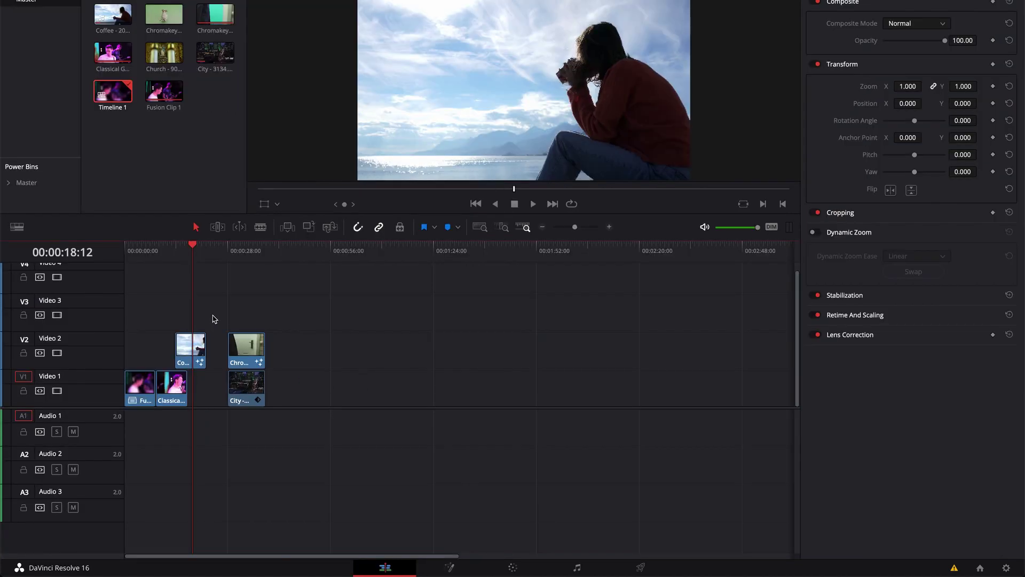
- Combine the offset Coffee and Classical clips into a new Fusion clip
drag(216, 313, 176, 392)
right_click(179, 386)
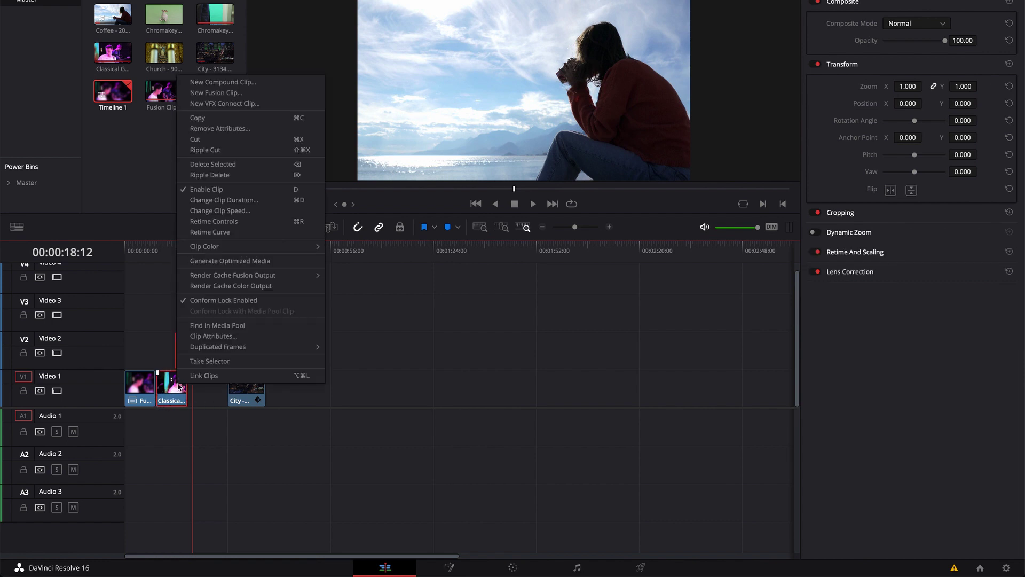
click(224, 93)
- Open the offset Fusion clip on the Fusion page and examine its Merge1 connections and MediaIn1 node
mouse_move(166, 247)
mouse_down()
mouse_move(199, 246)
mouse_move(179, 255)
mouse_up()
click(187, 380)
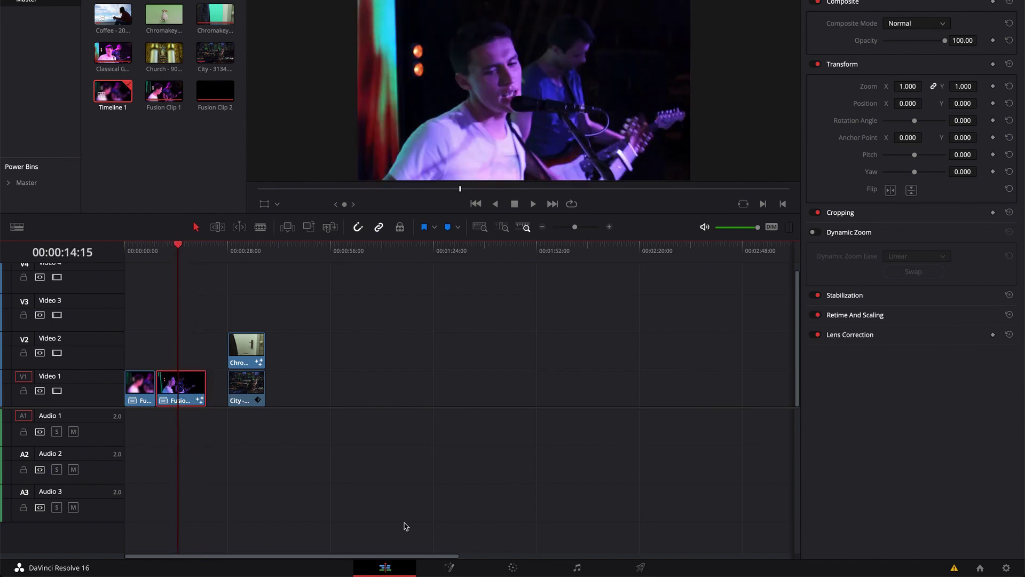
click(448, 566)
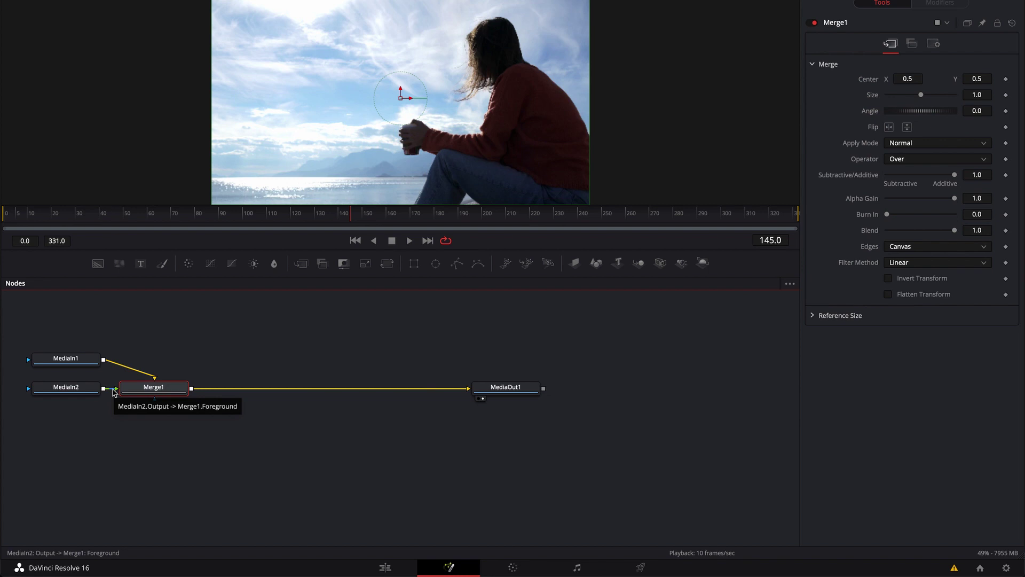
mouse_move(75, 392)
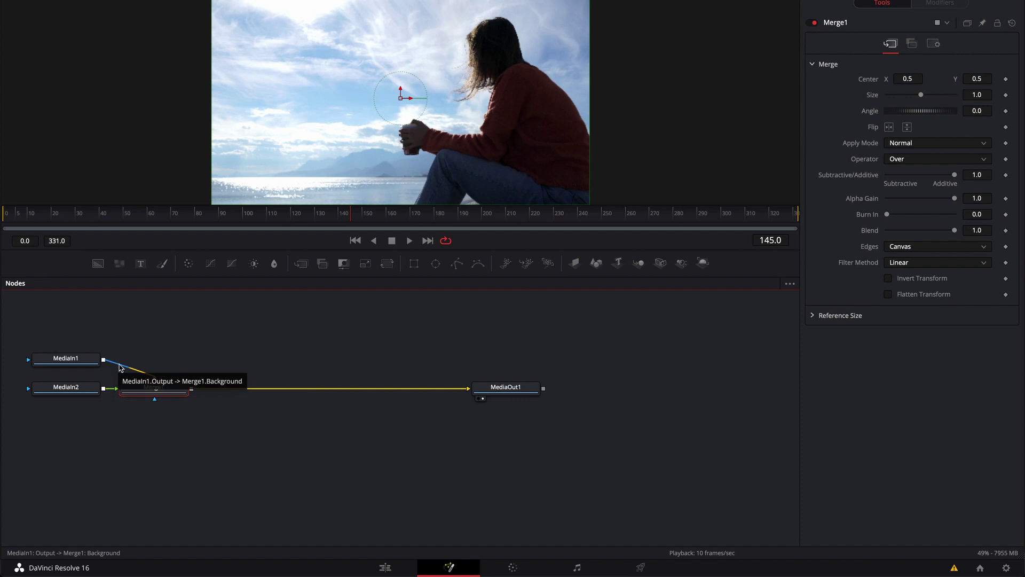
click(66, 357)
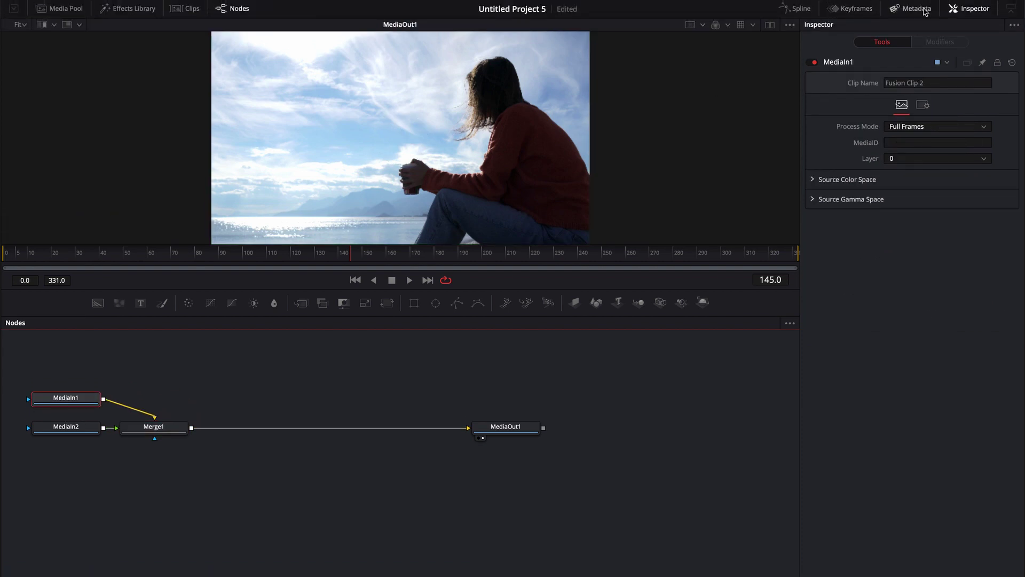
- Show the Fusion clip's keyframe tracks and scrub through them past frame 207, comparing the MediaIn1, MediaIn2, Merge1 and MediaOut1 durations
click(855, 9)
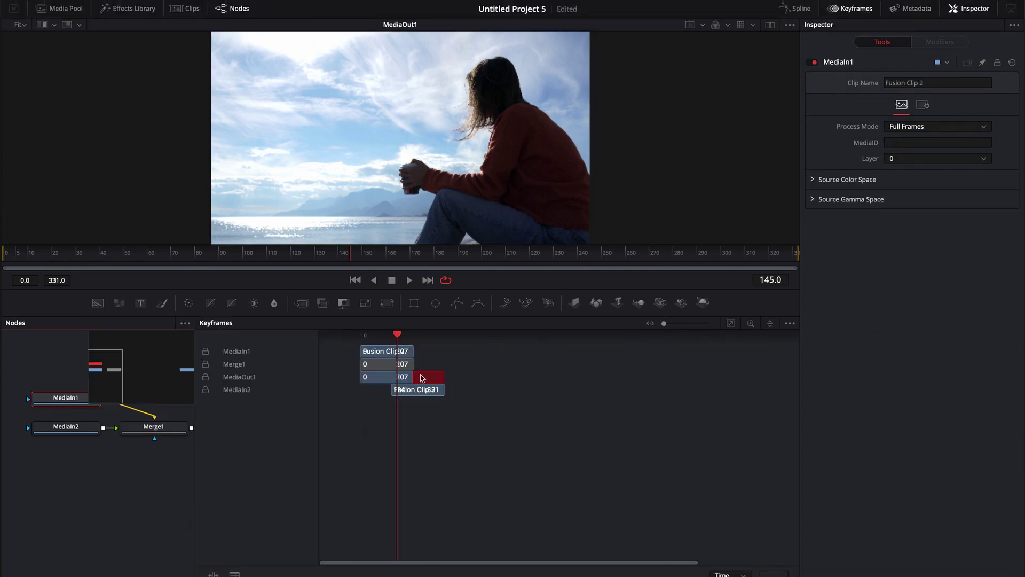
drag(398, 336, 376, 335)
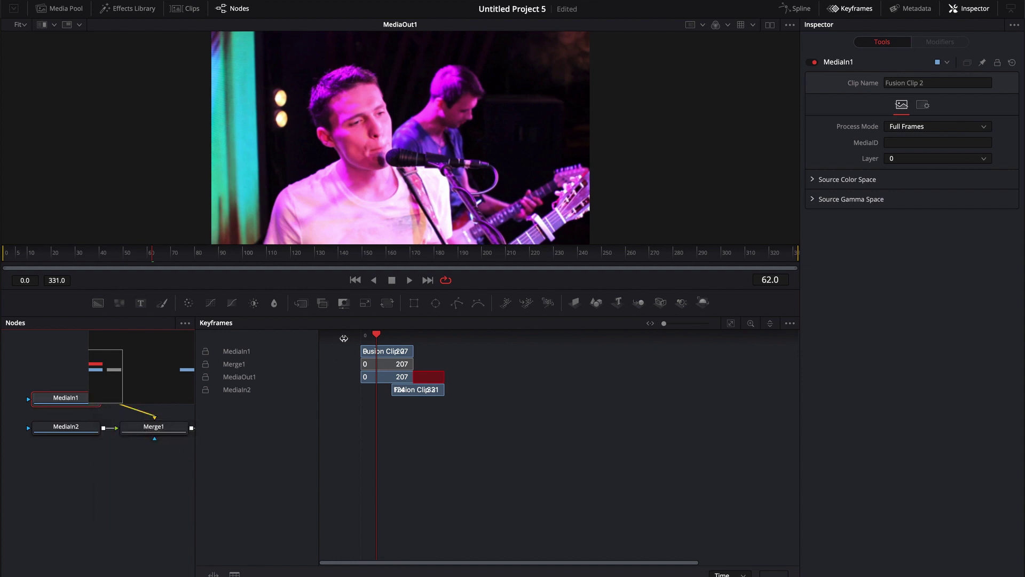
drag(376, 338, 366, 335)
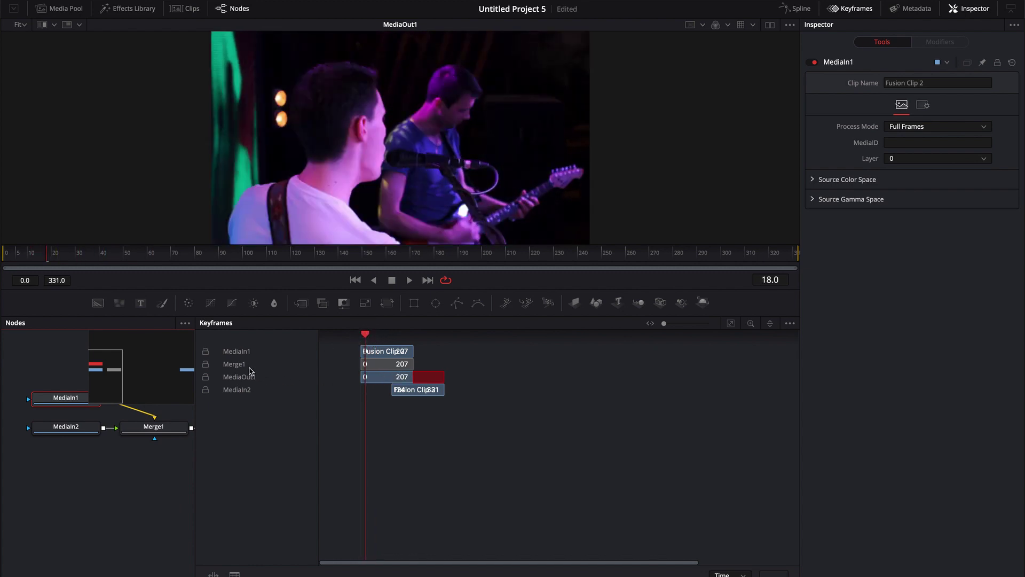
click(365, 335)
mouse_move(366, 336)
mouse_down()
mouse_move(418, 337)
mouse_move(379, 337)
mouse_up()
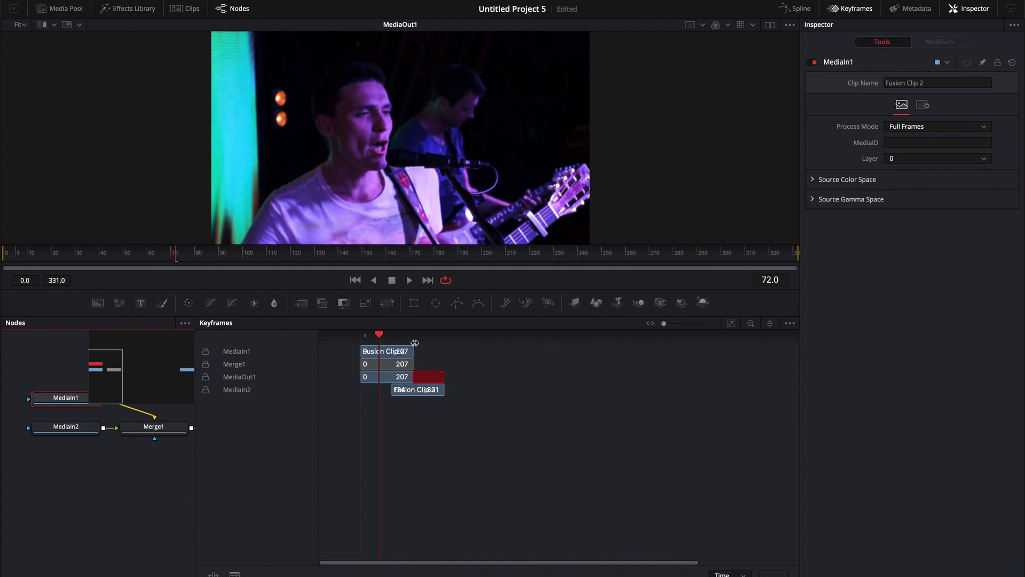
mouse_move(379, 336)
mouse_down()
mouse_move(360, 336)
mouse_move(403, 337)
mouse_up()
drag(412, 335, 415, 335)
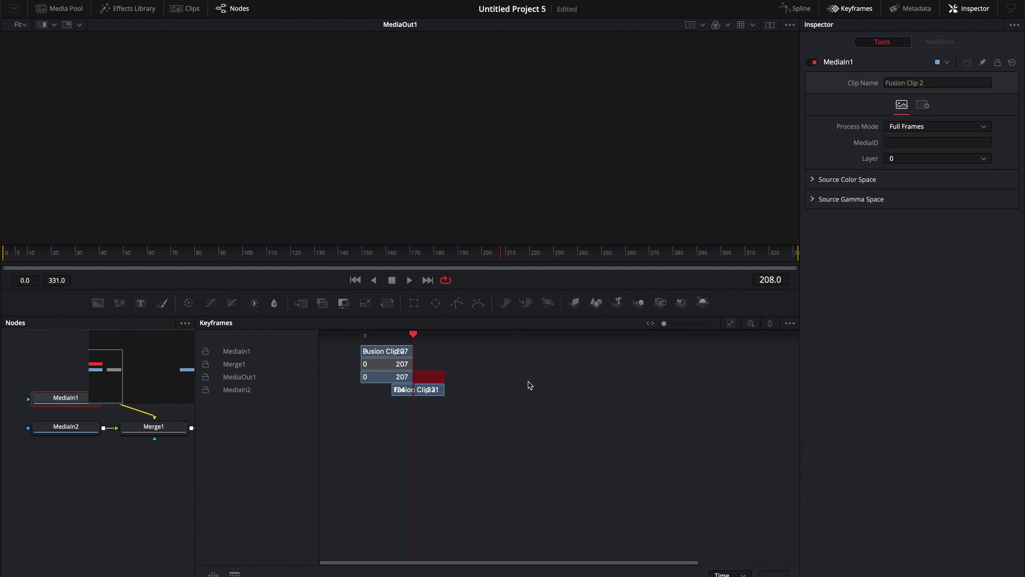
- Save the project and rearrange the nodes so MediaIn1 sits beside Merge1 and MediaIn2 sits above it
key(ctrl+s)
drag(196, 450, 609, 450)
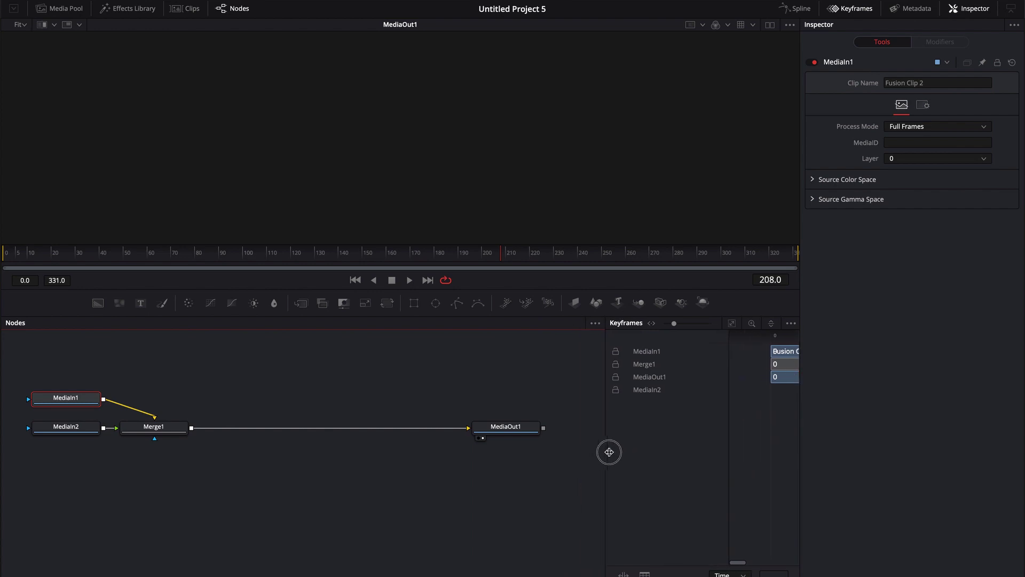
drag(342, 471, 326, 484)
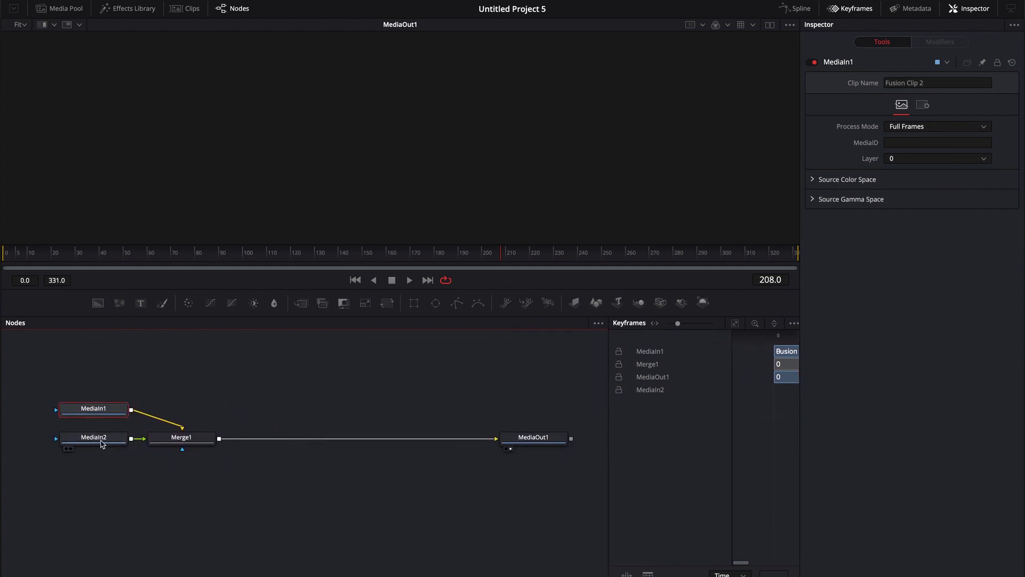
drag(103, 447, 91, 437)
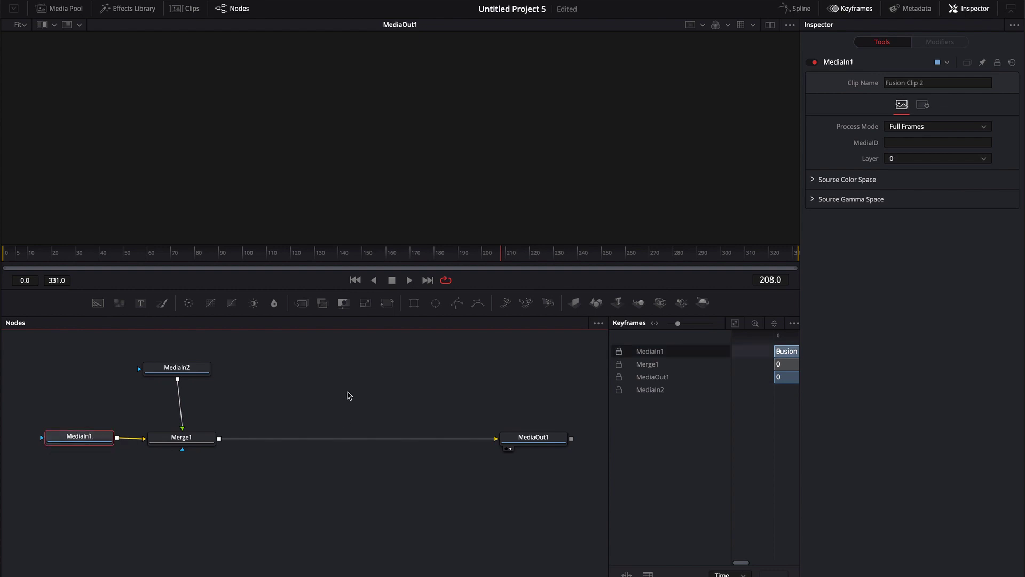
drag(308, 393, 468, 410)
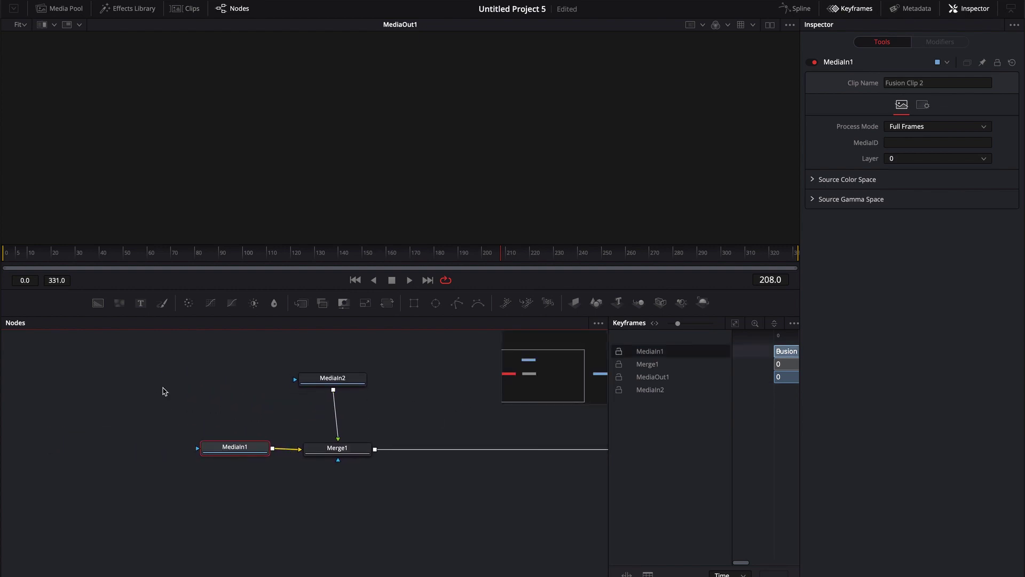
- Add a Background node, merge MediaIn1 over it, and connect that merge to Merge1's background input
drag(98, 303, 121, 452)
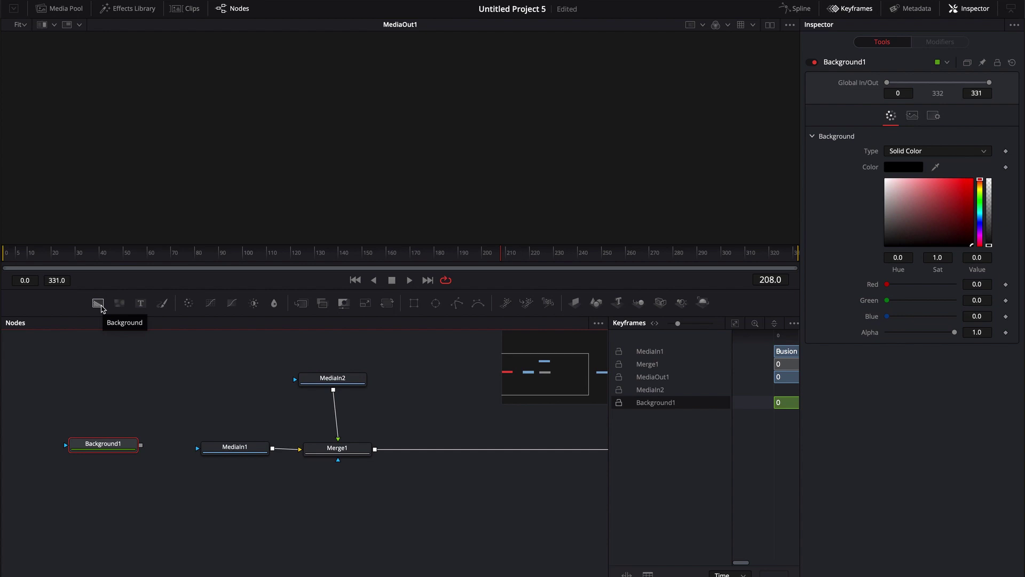
drag(238, 447, 239, 391)
drag(295, 449, 143, 447)
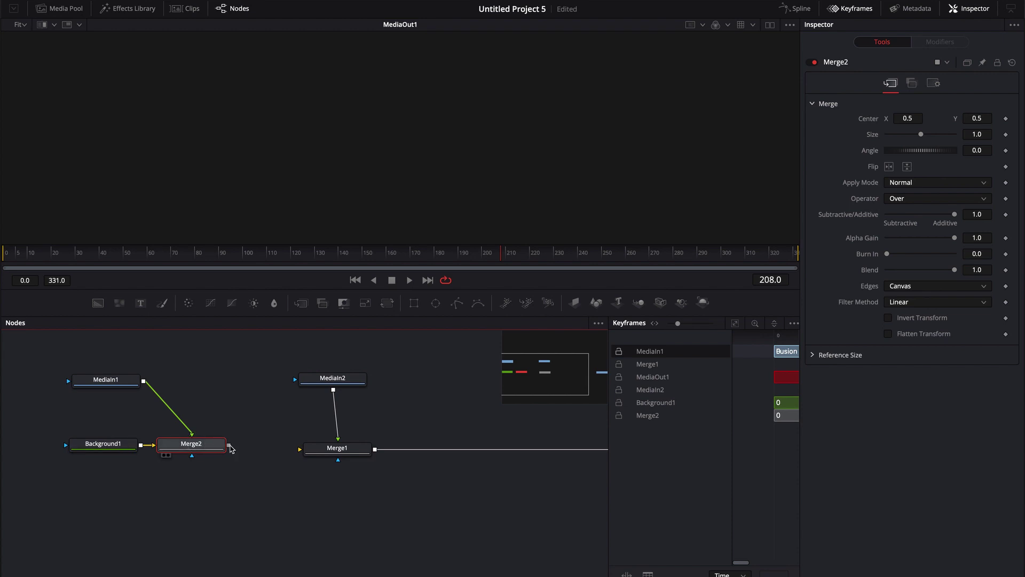
drag(229, 445, 332, 450)
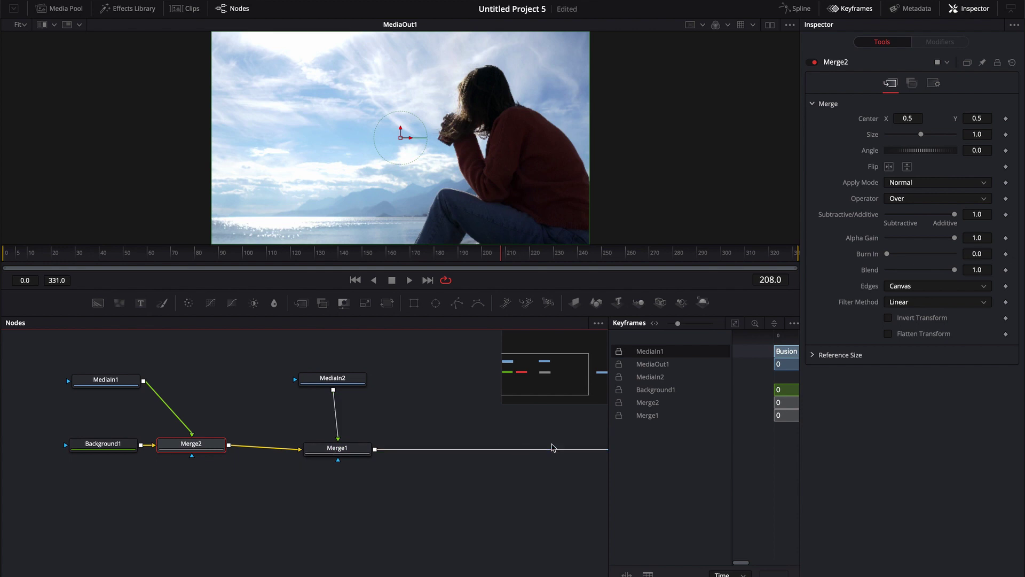
- Check how long the Background1, Merge2 and Merge1 tracks last in the keyframe view
drag(608, 342, 261, 342)
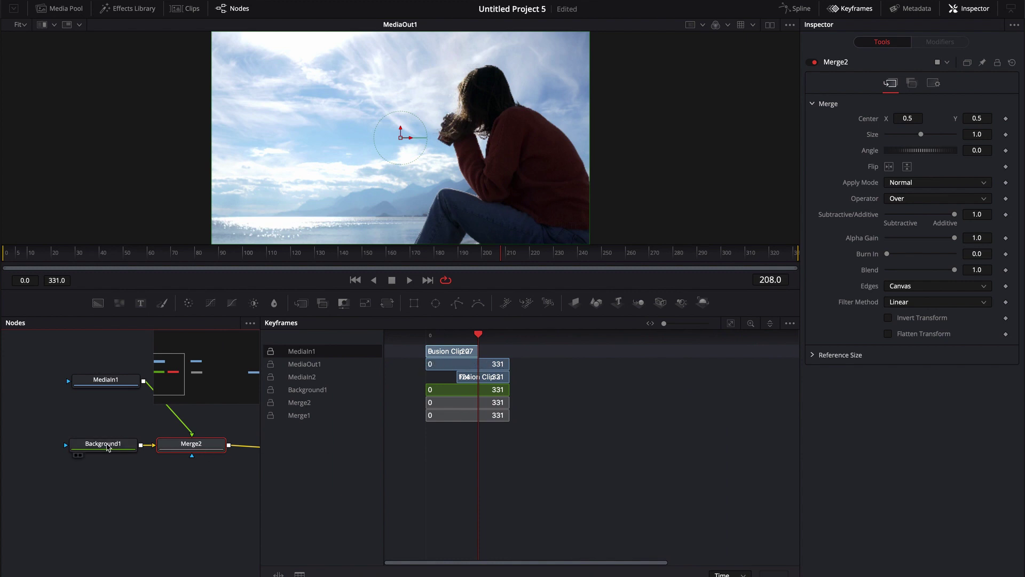
mouse_move(108, 447)
scroll(147, 509, right, 2)
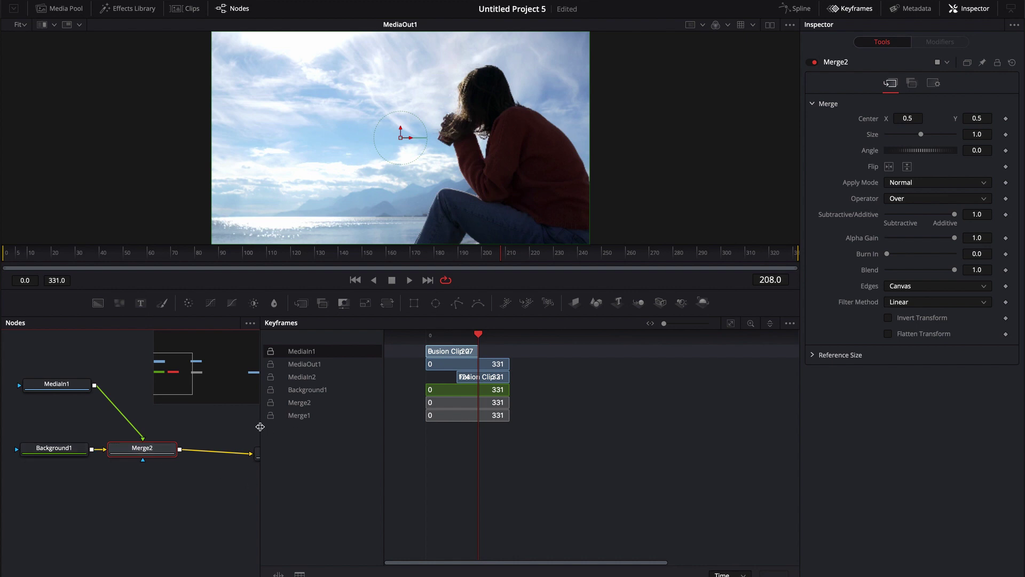
drag(264, 431, 651, 432)
drag(368, 513, 445, 540)
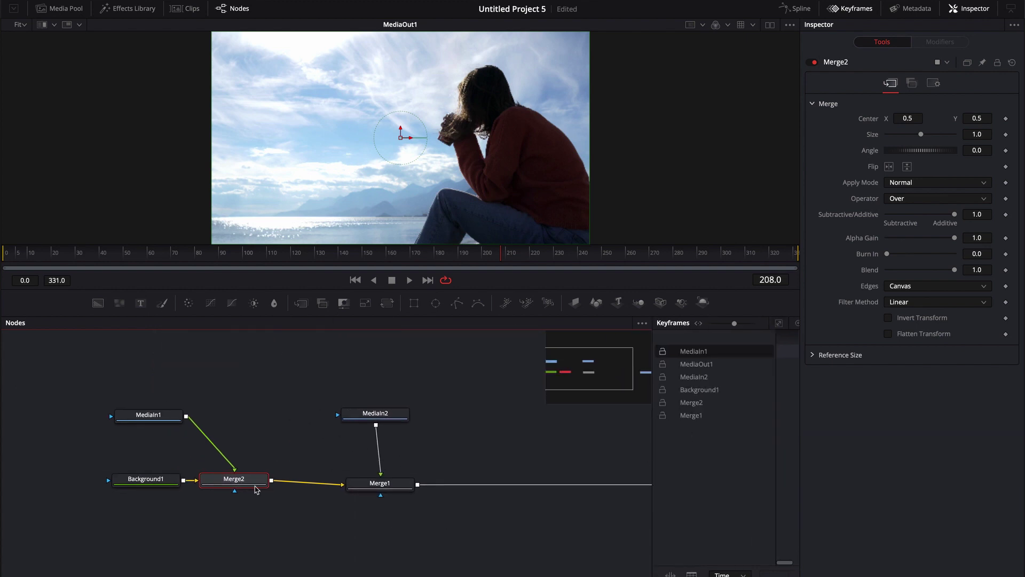
- Compare Background1's image resolution with the timeline resolution in the project's master settings
click(162, 480)
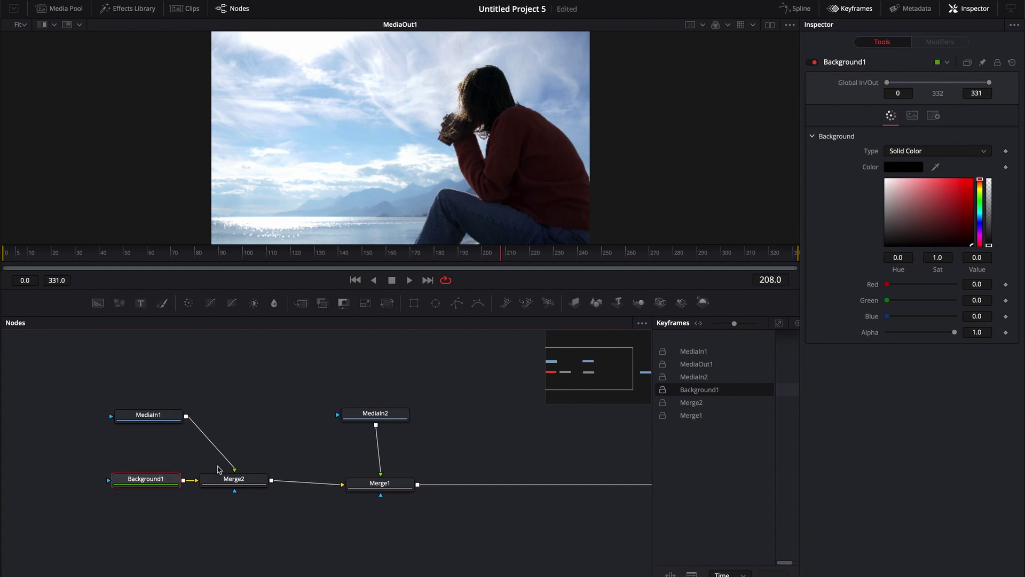
click(912, 117)
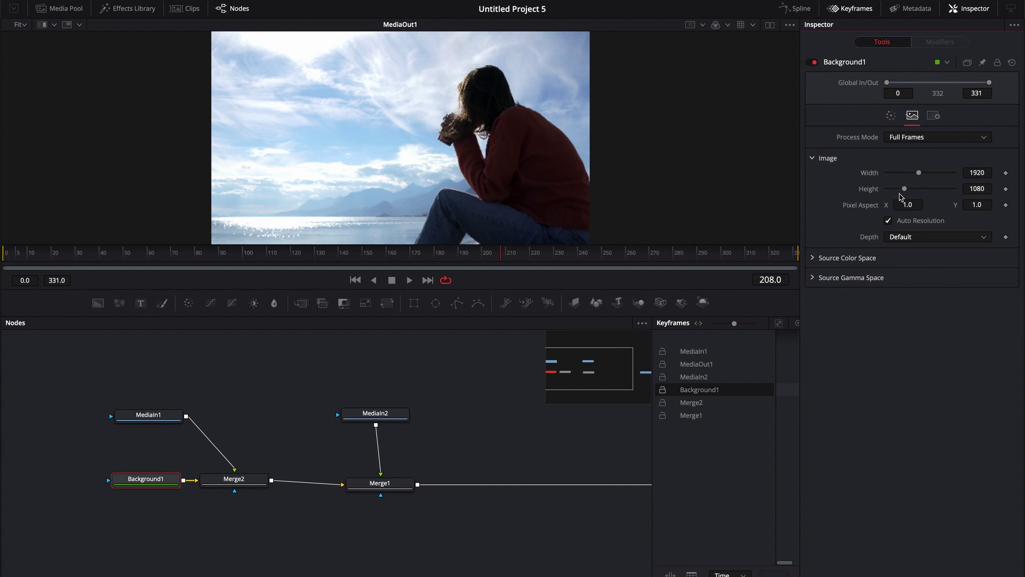
key(shift+9)
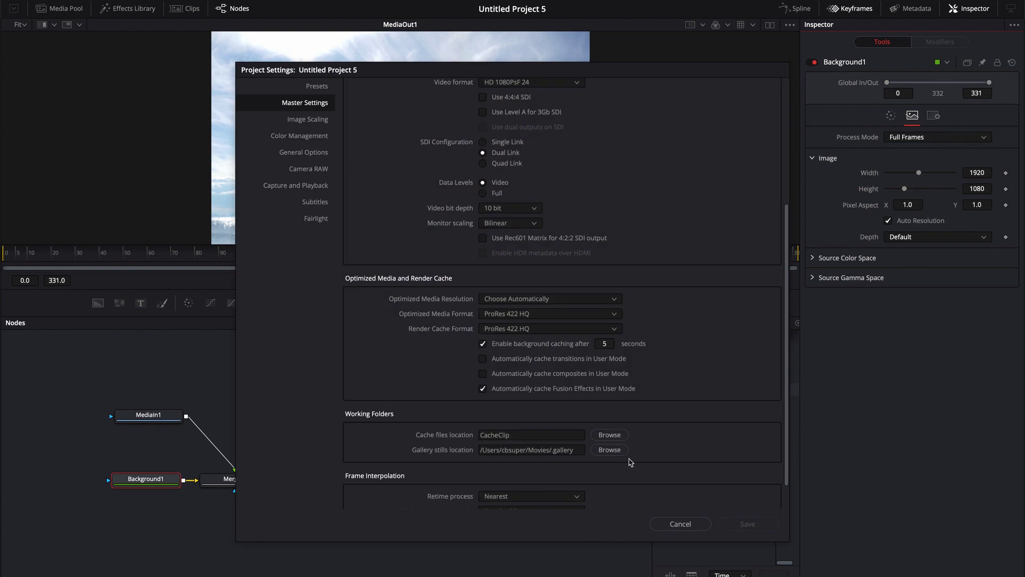
scroll(543, 226, up, 5)
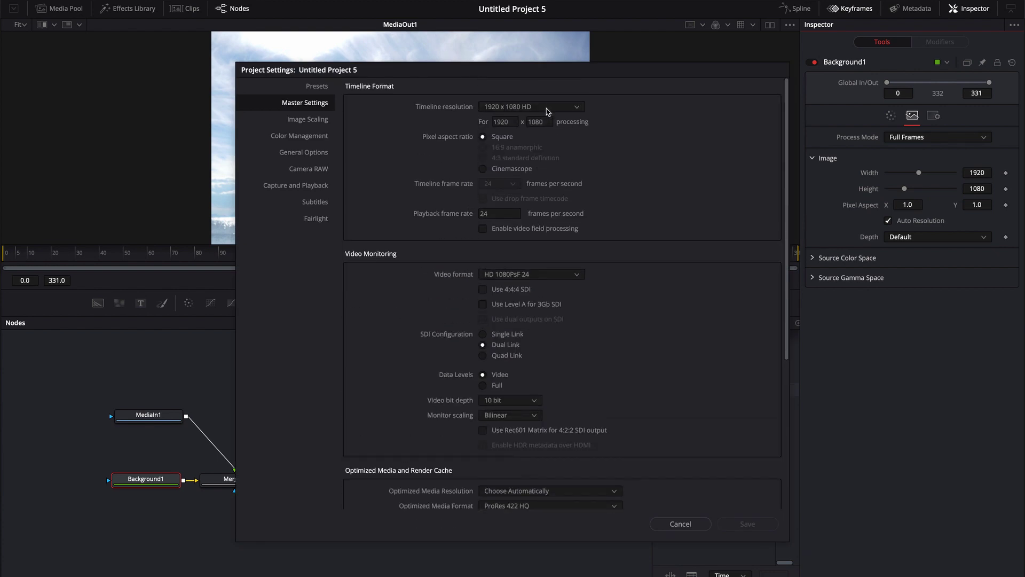
click(693, 520)
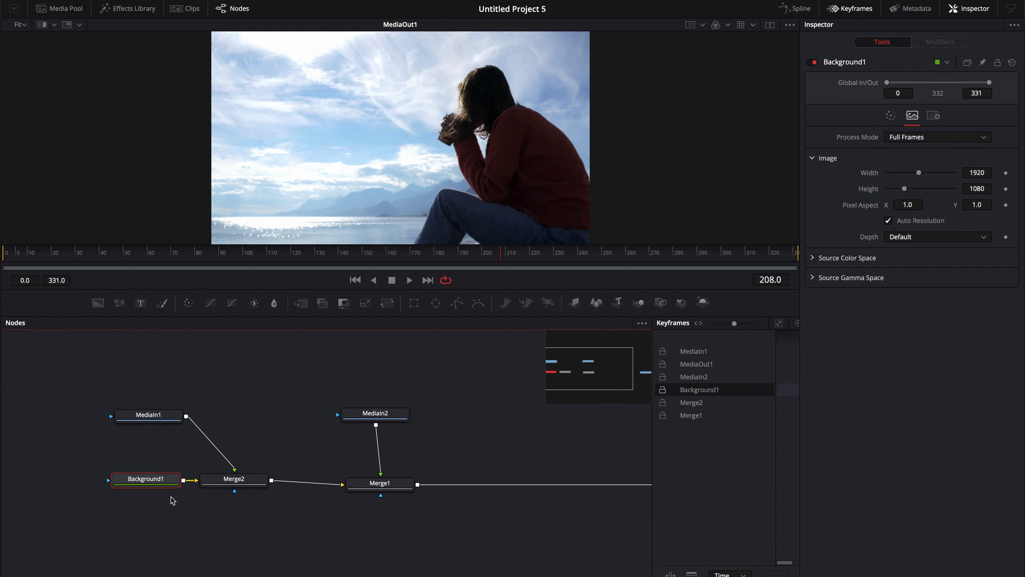
- Add and view a second Background node, disable its Auto Resolution, and set its width and height to 4096
click(183, 361)
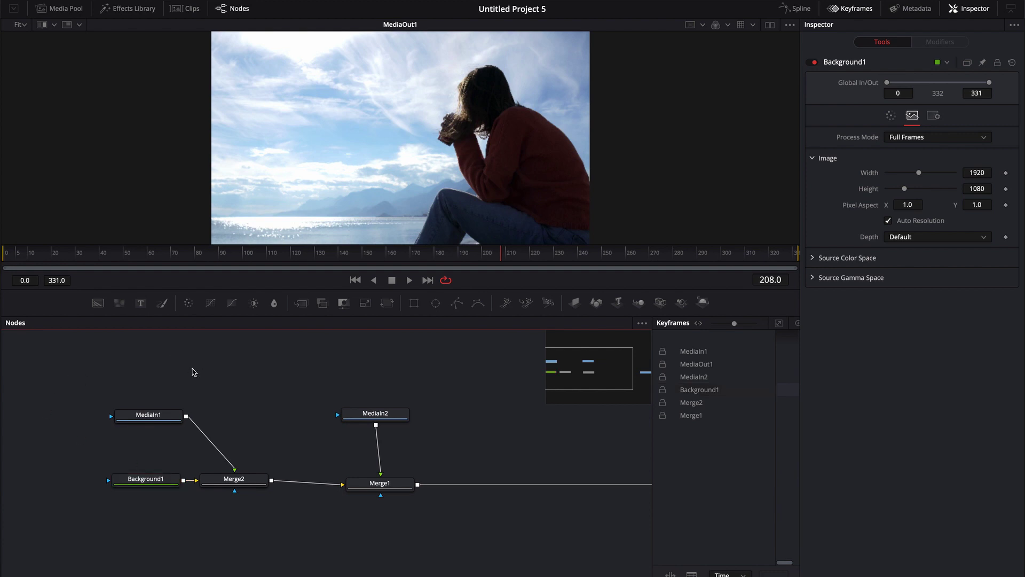
drag(194, 372, 132, 446)
click(104, 306)
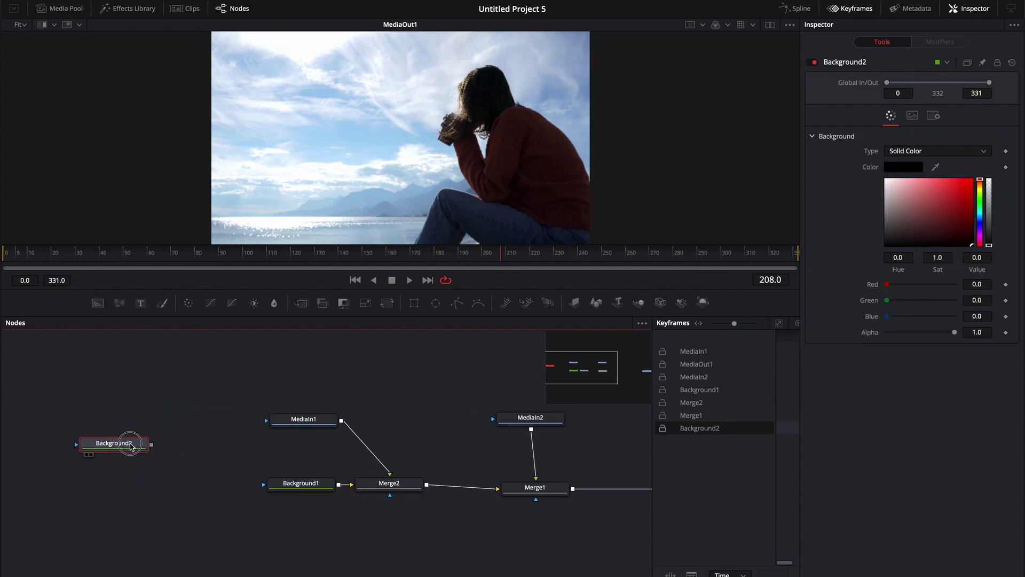
key(1)
click(912, 115)
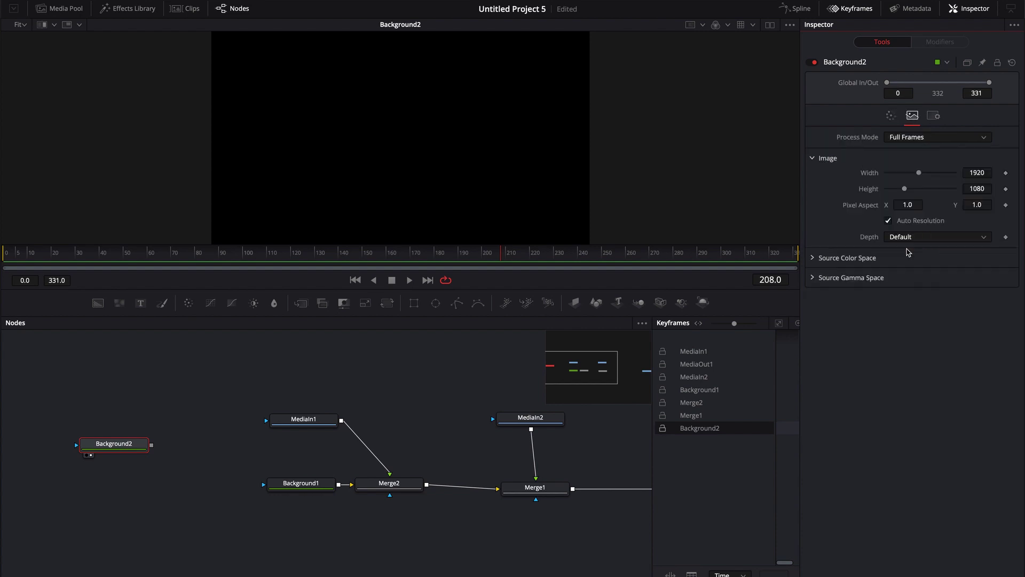
click(888, 220)
click(905, 188)
drag(905, 189, 955, 173)
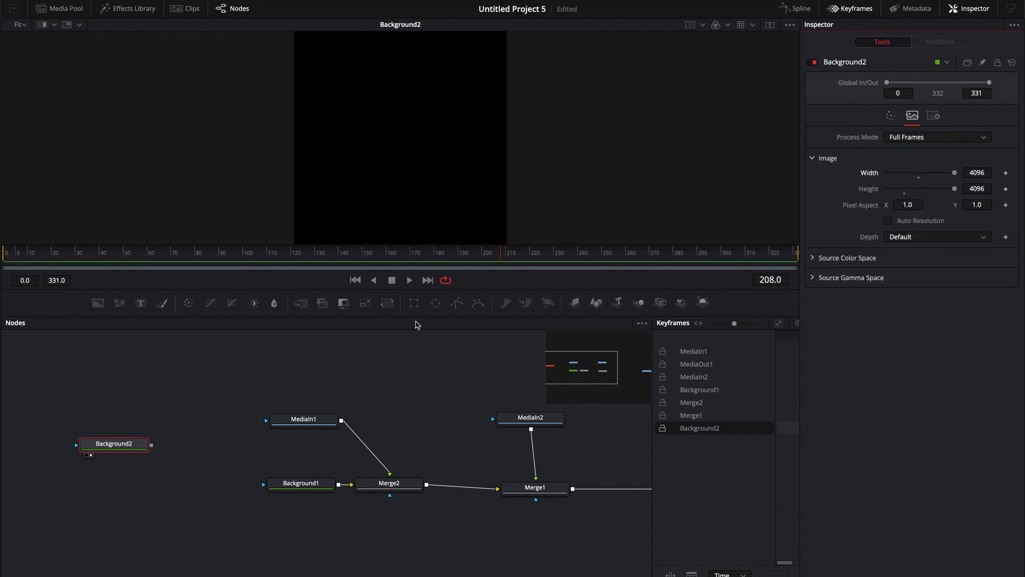
- Move MediaIn1 above Merge2, and detach Background1 from Merge2, placing it above Background2
click(203, 379)
drag(305, 412, 368, 383)
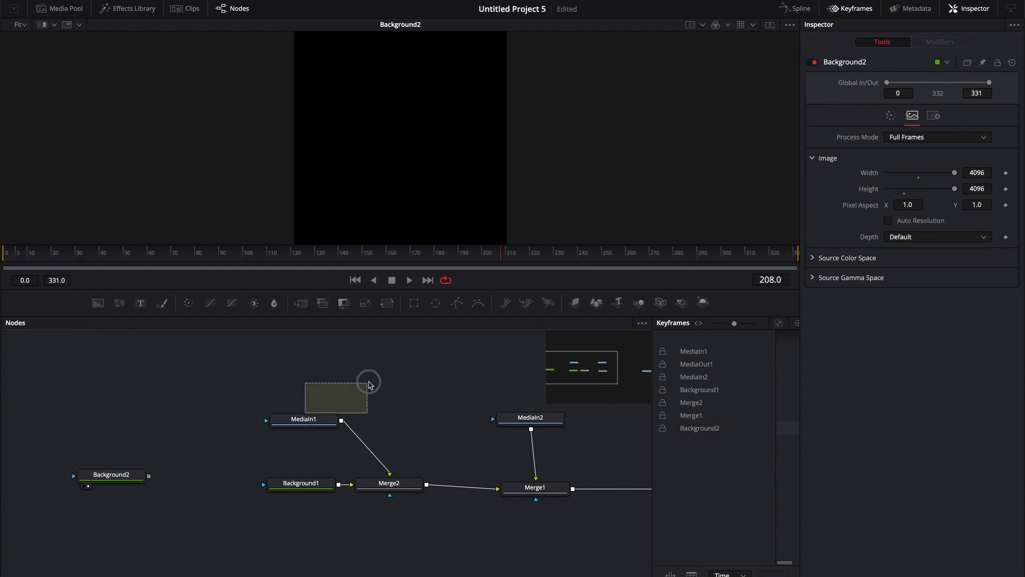
drag(315, 419, 398, 374)
mouse_move(315, 483)
mouse_down()
mouse_move(320, 420)
mouse_move(328, 487)
mouse_up()
click(305, 478)
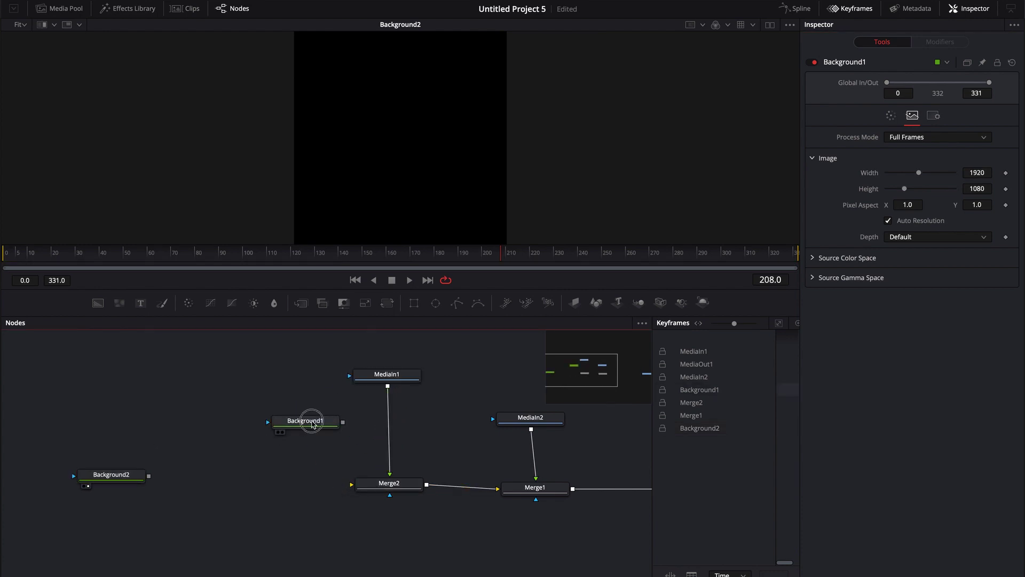
drag(312, 425, 141, 407)
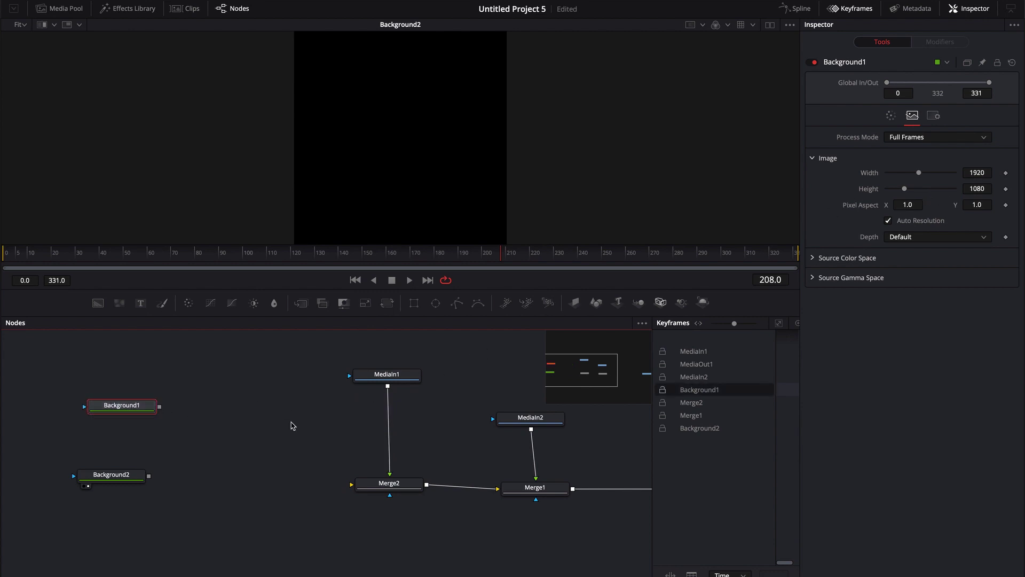
- Merge Background1 over the 4096 by 4096 Background2 and show the merge in the viewer
click(130, 476)
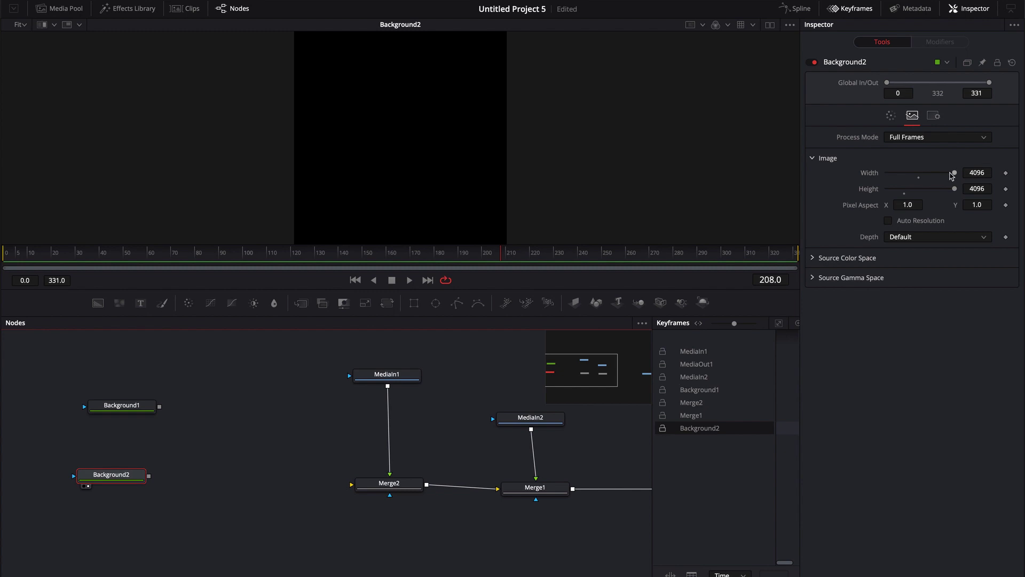
click(153, 407)
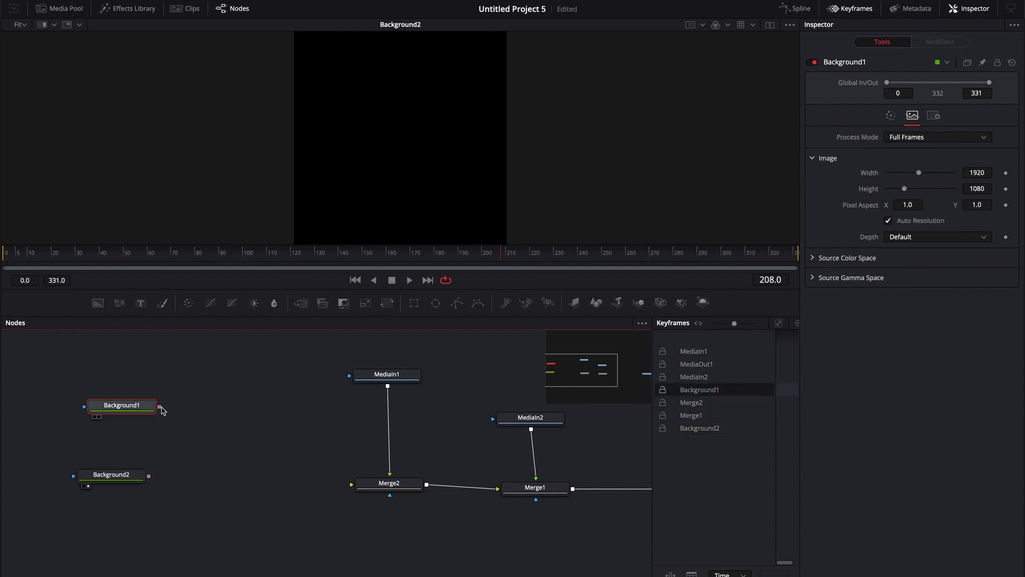
drag(159, 408, 151, 475)
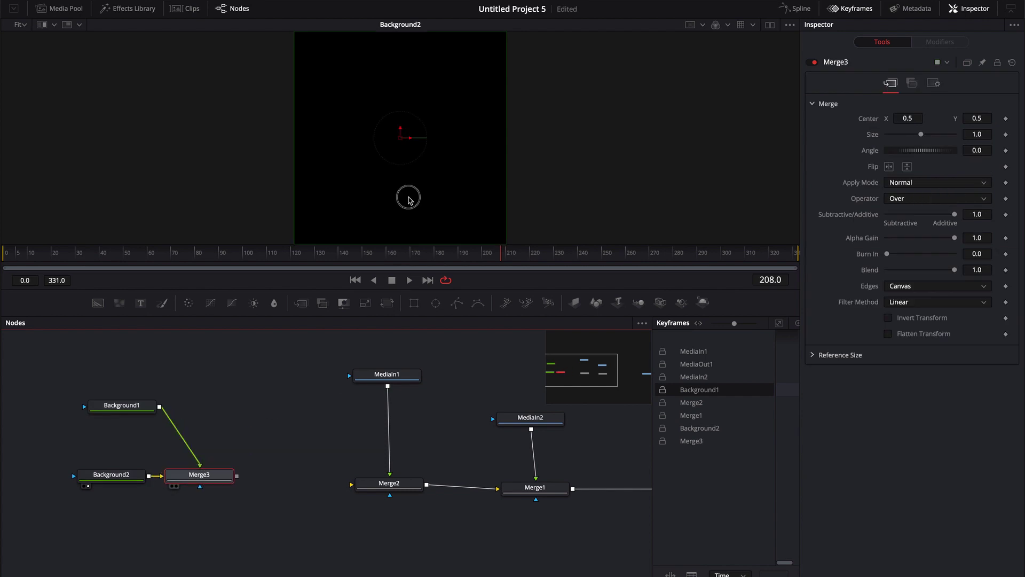
- Change Background1's solid color to white and compare its frame with Background2's in the merge
click(144, 404)
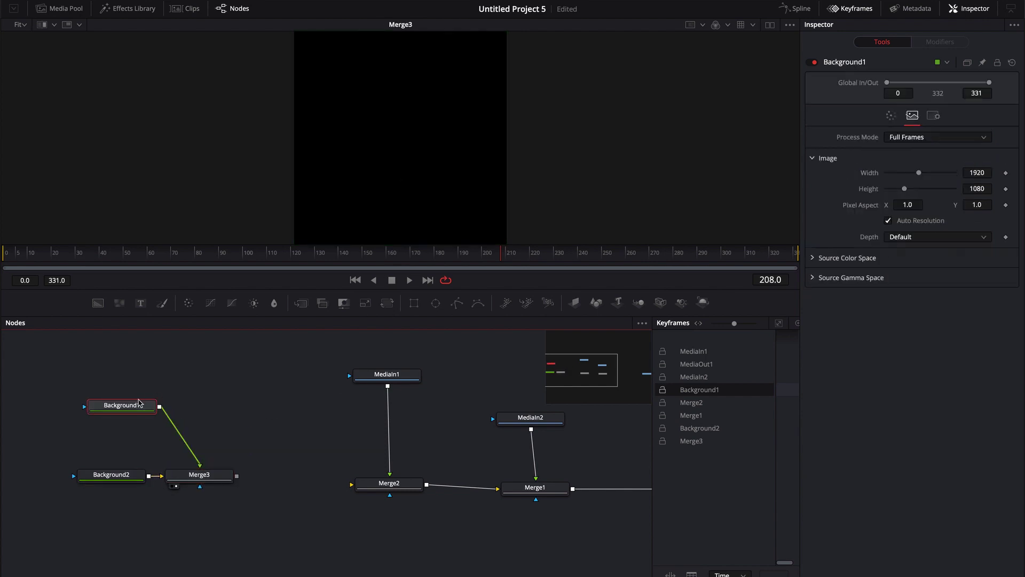
click(890, 115)
drag(918, 209, 817, 146)
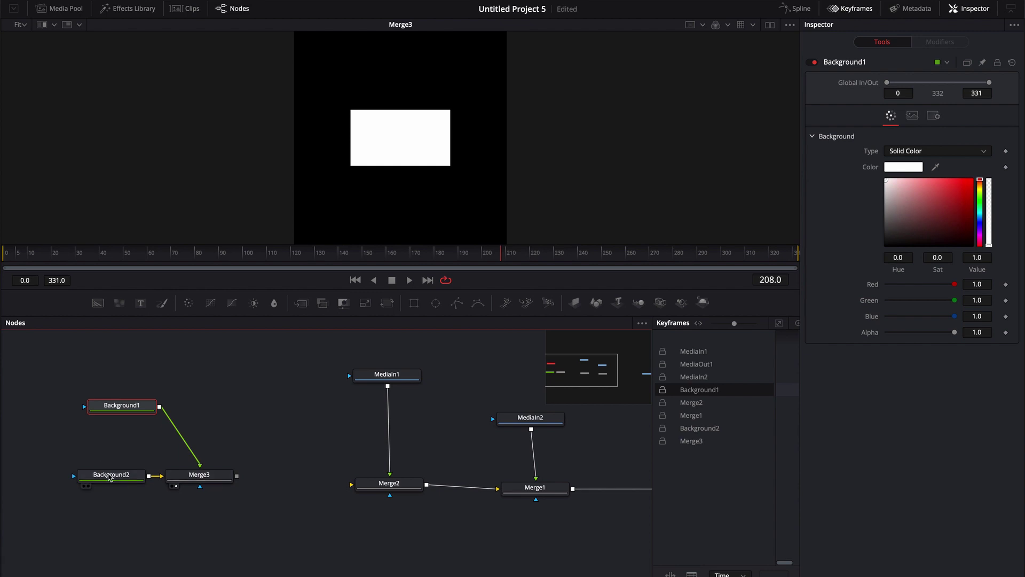
click(110, 475)
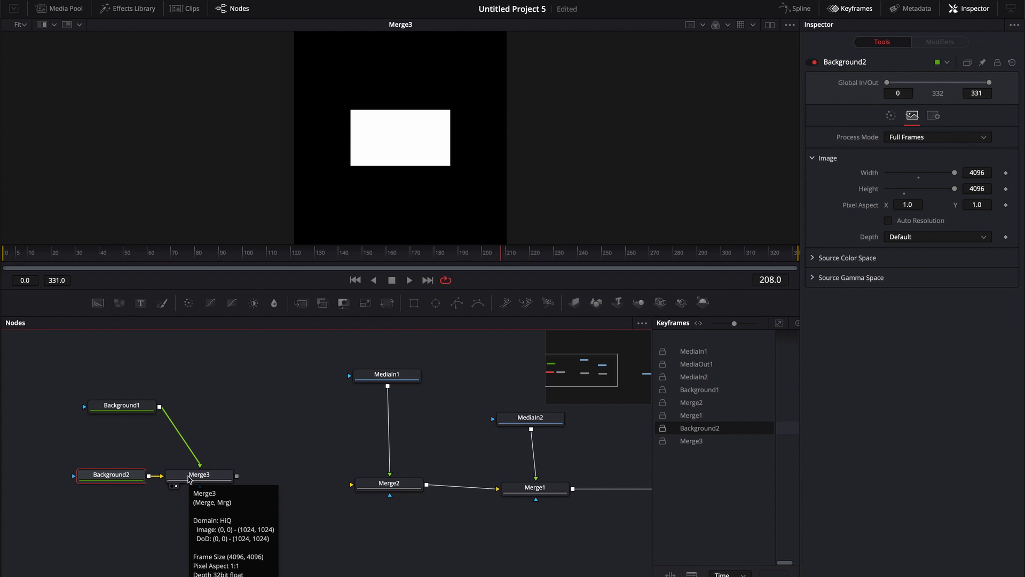
click(259, 451)
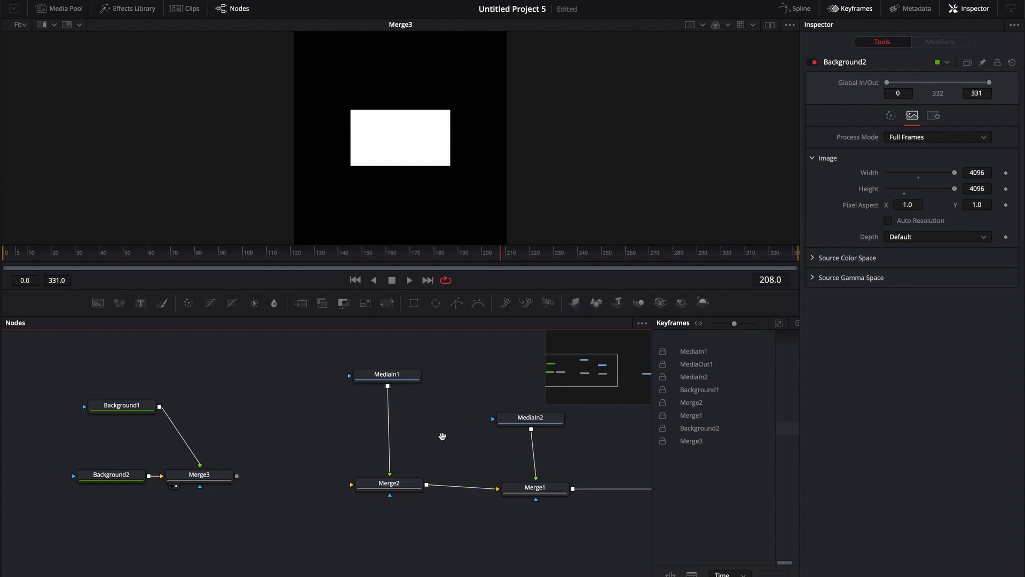
- Save the project and scrub the Edit page timeline from the second Fusion clip to the Chromakey clip at 00:00:32:08
drag(446, 435, 382, 433)
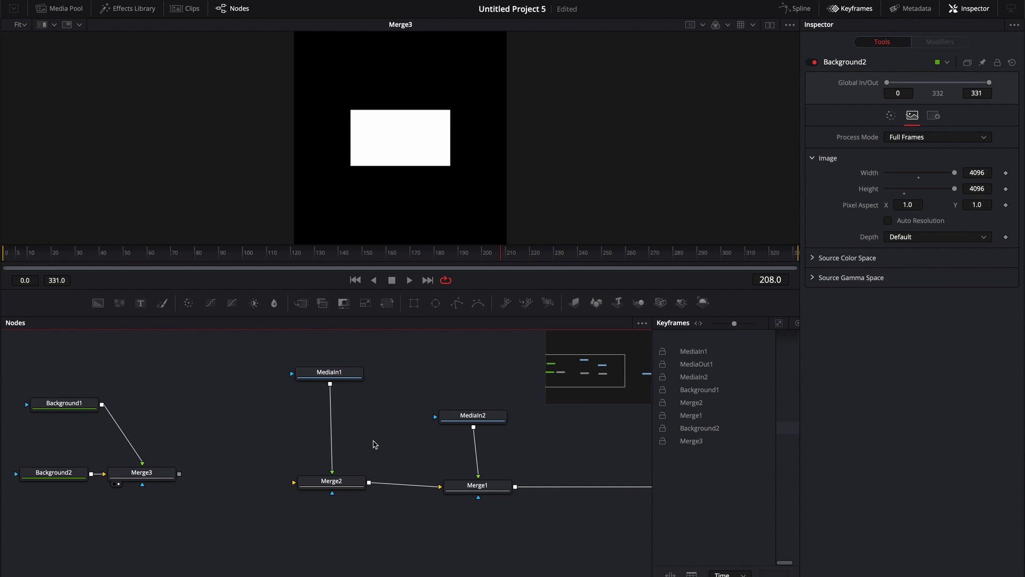
key(ctrl+s)
key(shift+4)
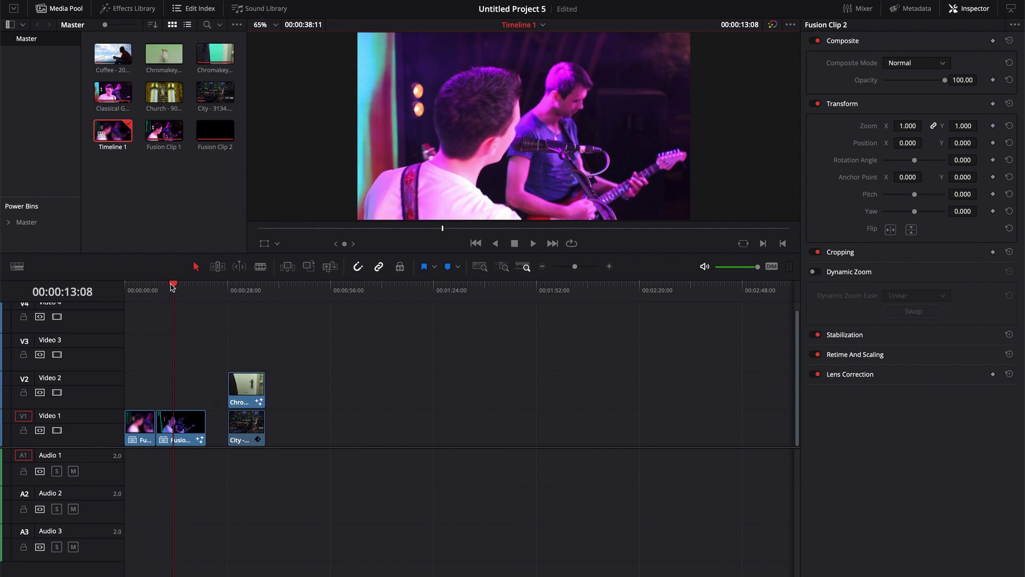
mouse_move(169, 288)
mouse_down()
mouse_move(195, 284)
mouse_move(158, 295)
mouse_move(180, 303)
mouse_up()
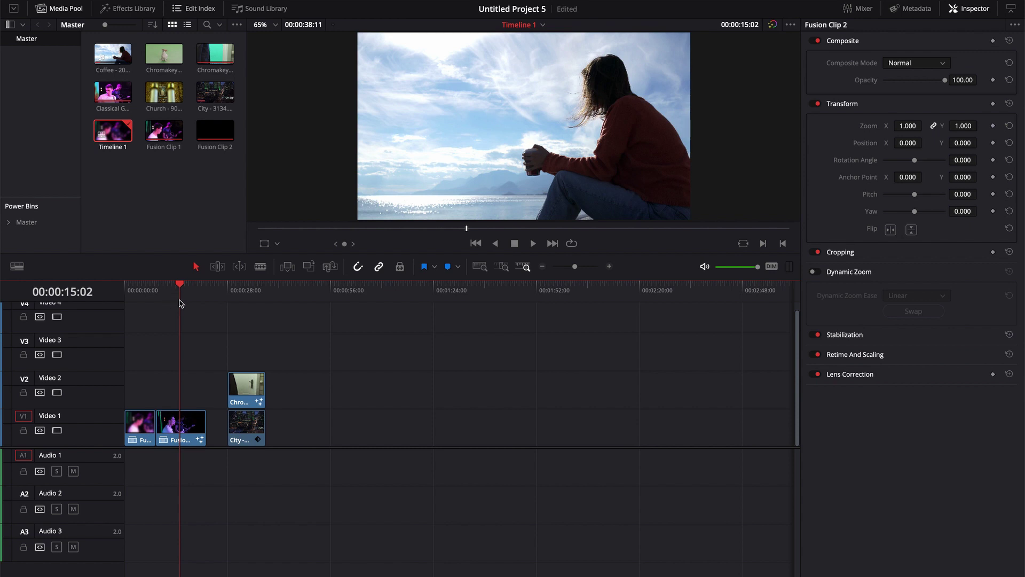
drag(182, 290, 244, 292)
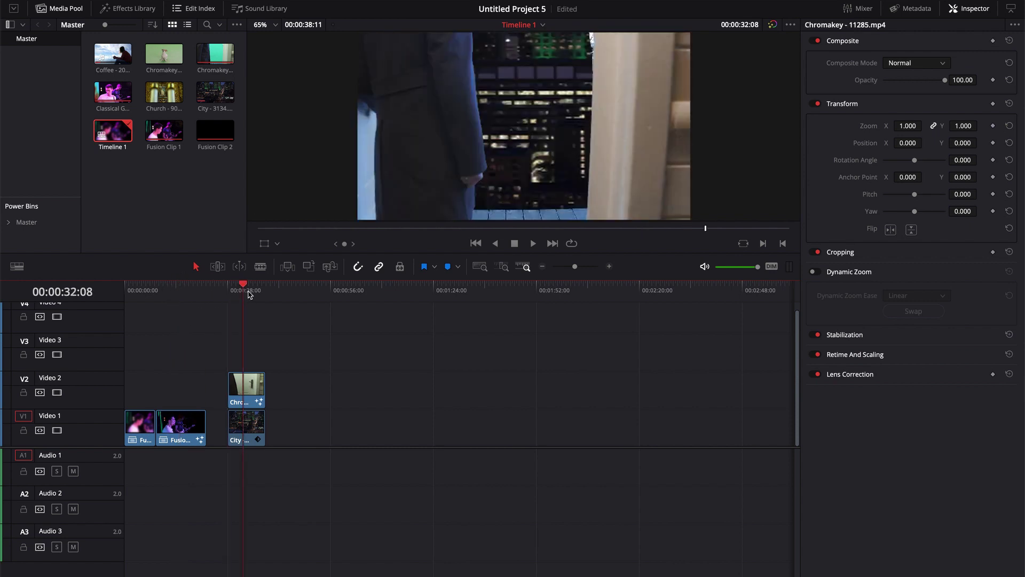